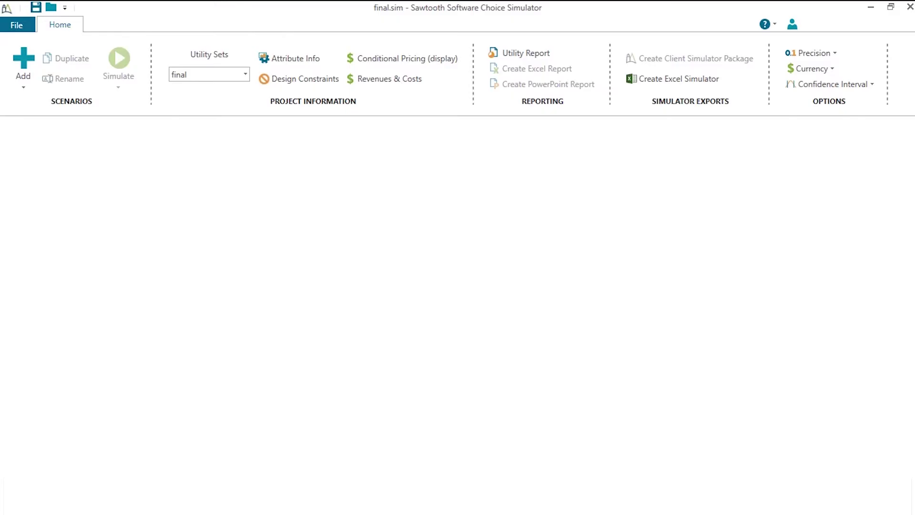
Review each attribute's levels down to the continuous Price attribute ($300–$450 valued 300–450).
left_click(288, 60)
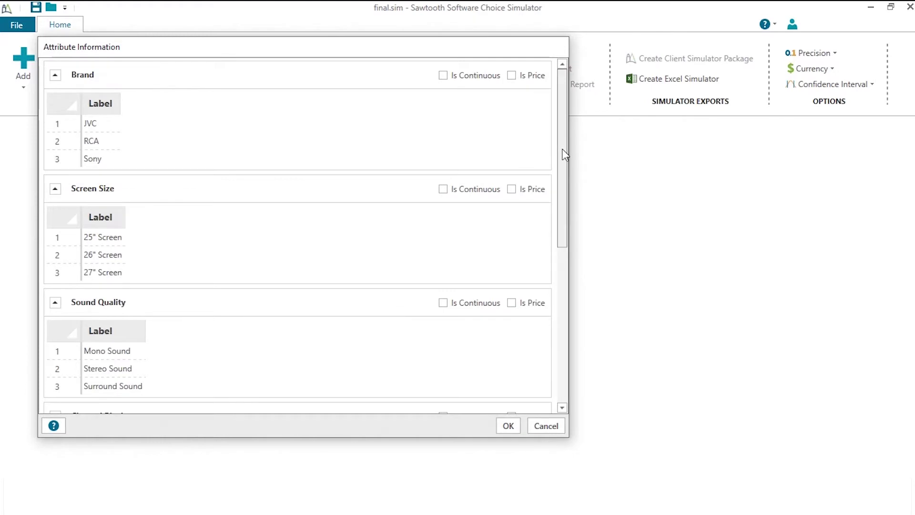
left_click_drag(564, 155, 564, 163)
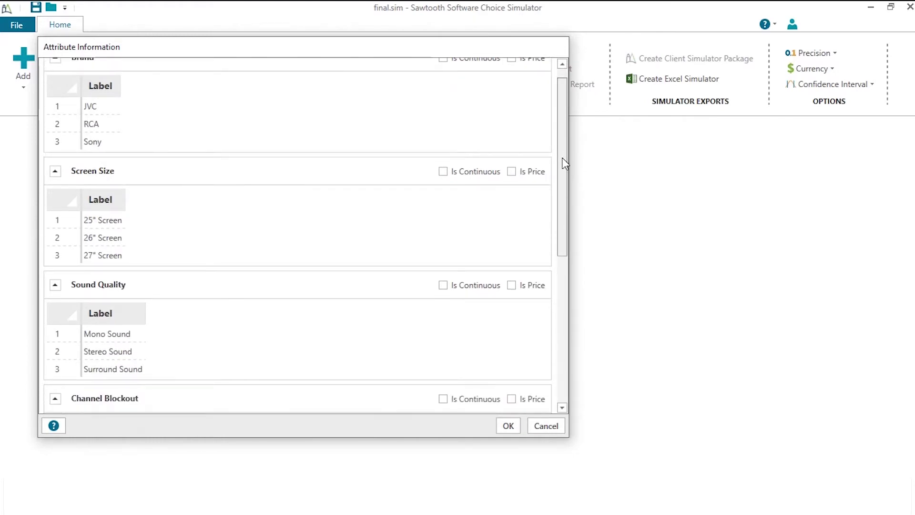
left_click_drag(563, 159, 544, 324)
left_click(540, 345)
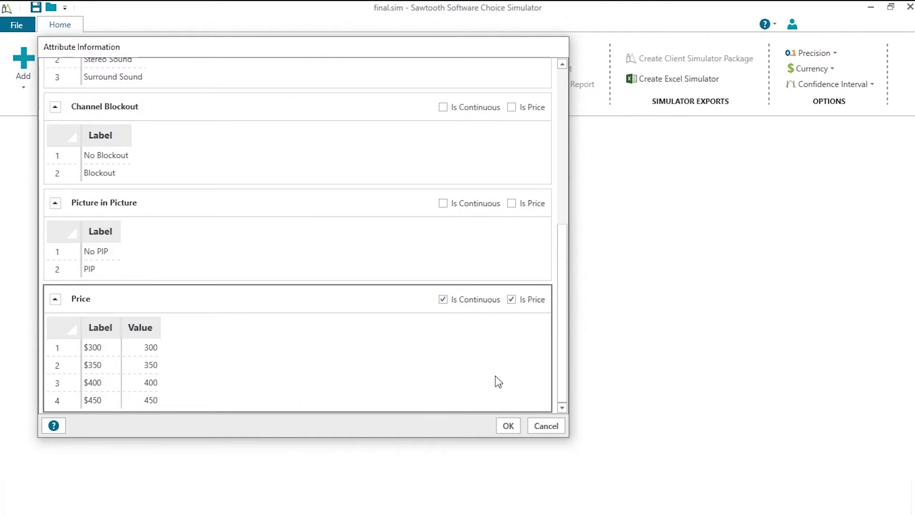
Close the Attribute Information dialog with OK.
left_click(513, 428)
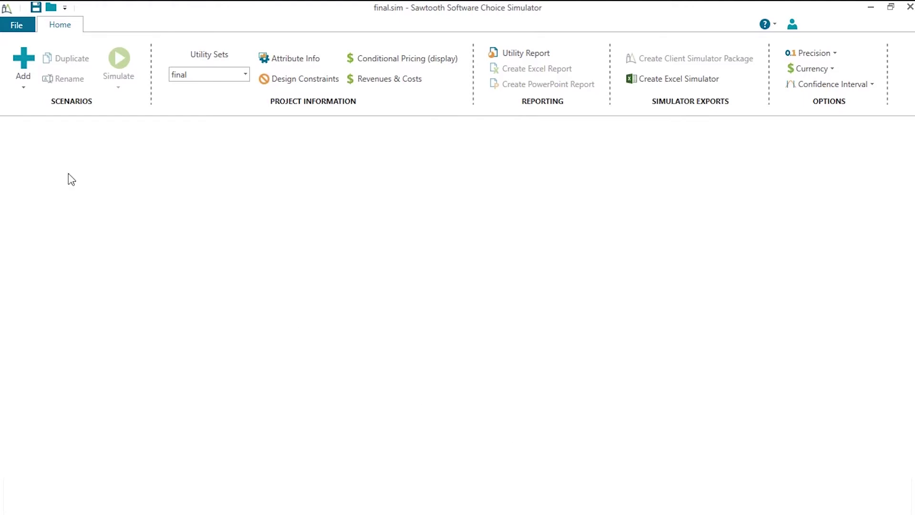
Build My WTP Scenario via the wizard: My Product plus 5 competitors with RANGE formulas.
left_click(24, 87)
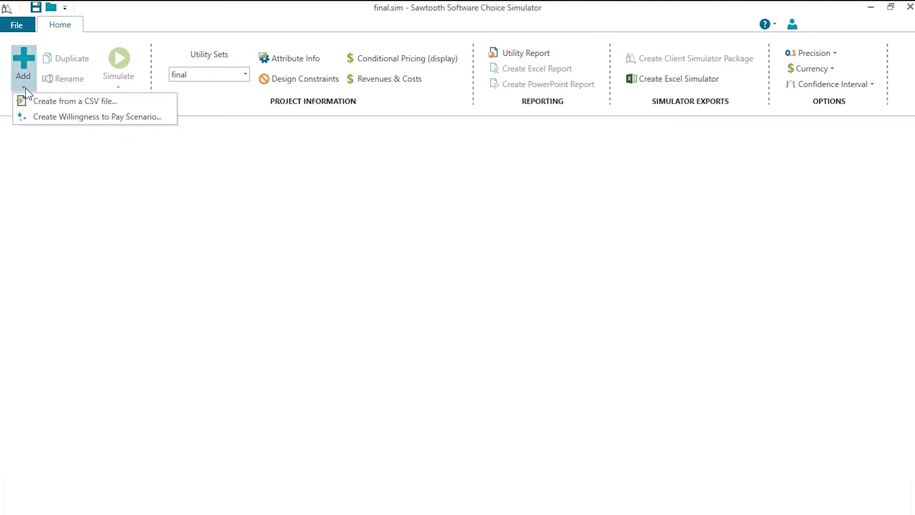
left_click(52, 117)
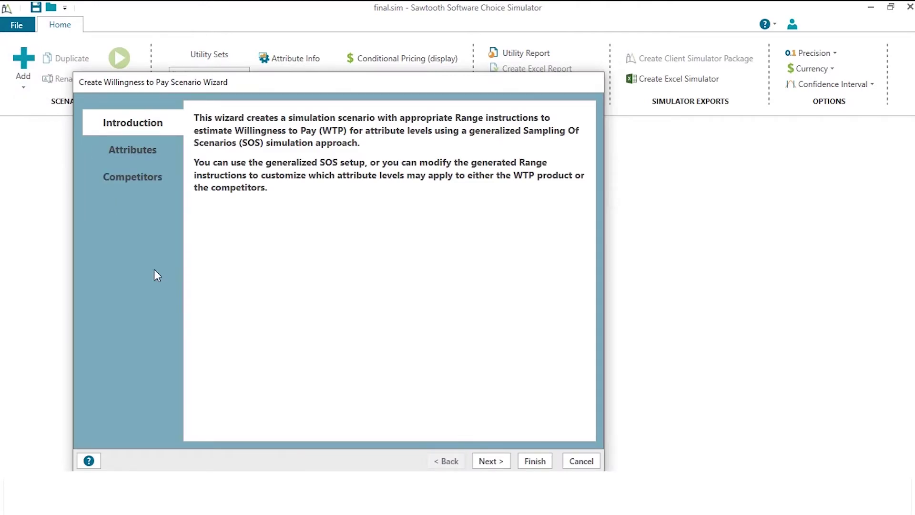
left_click(140, 155)
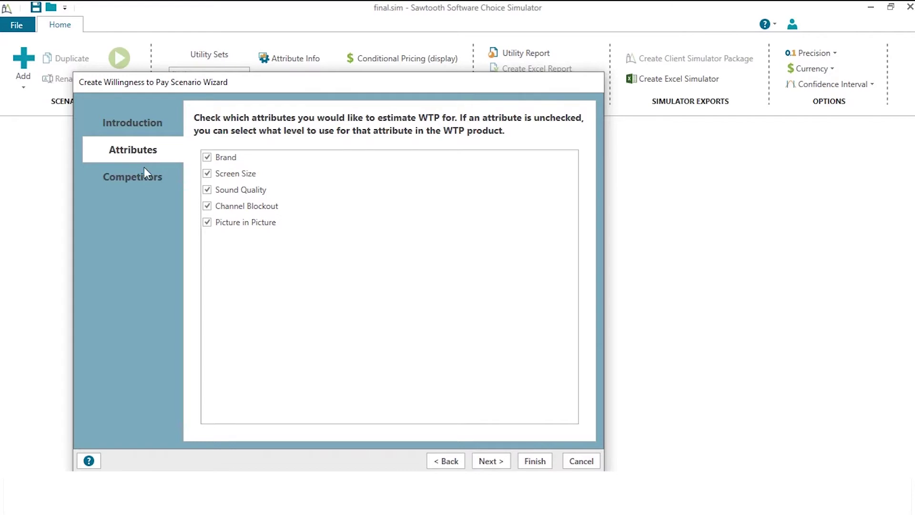
left_click(146, 182)
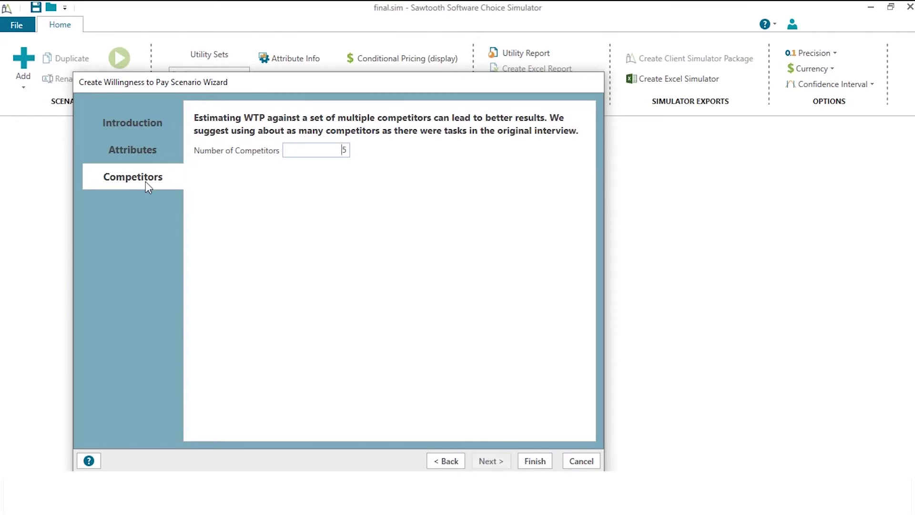
left_click(535, 461)
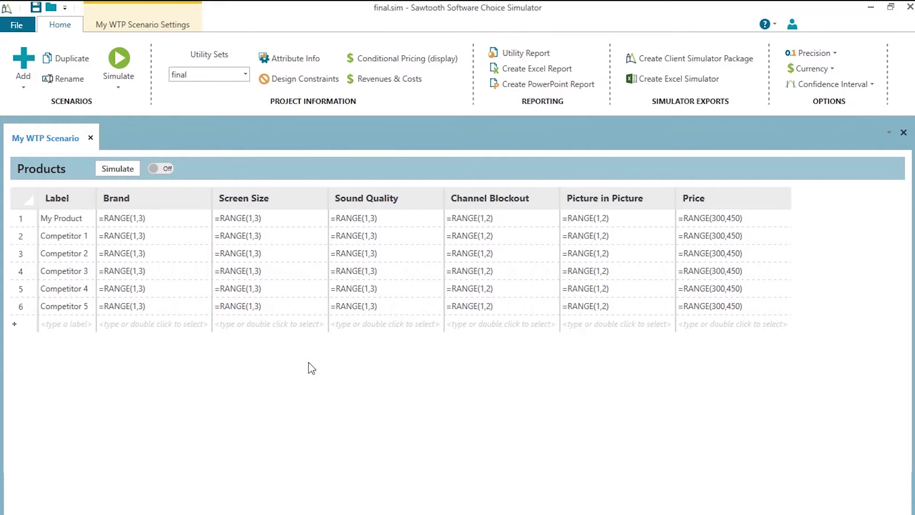
left_click(169, 224)
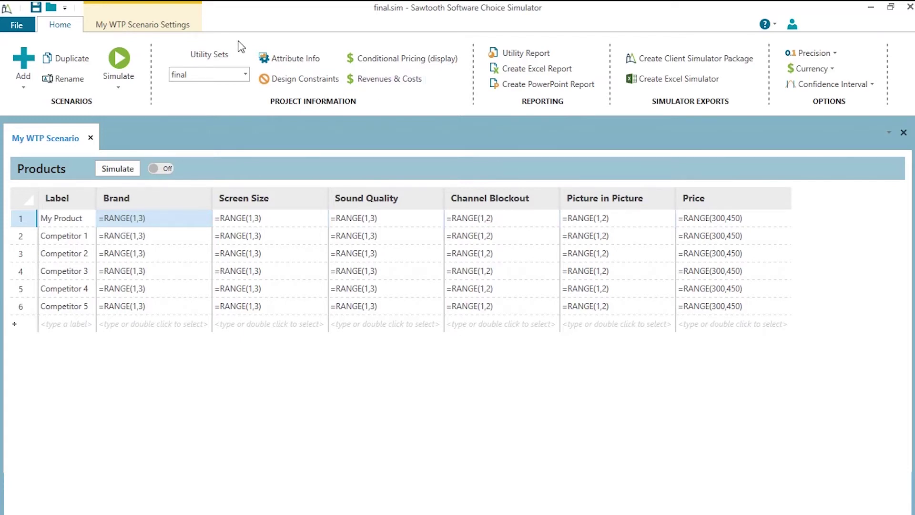
left_click(134, 25)
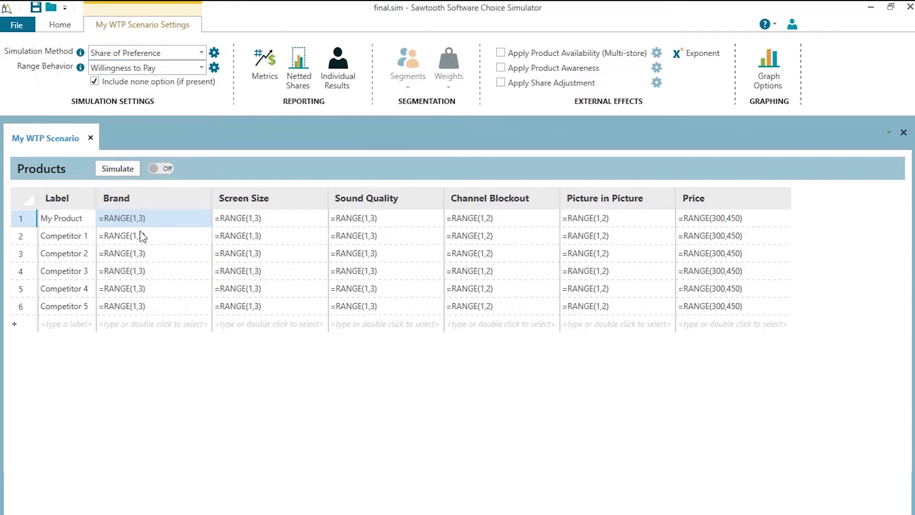
Set the scenario's range behavior to Willingness to Pay and bring up its settings.
left_click(202, 69)
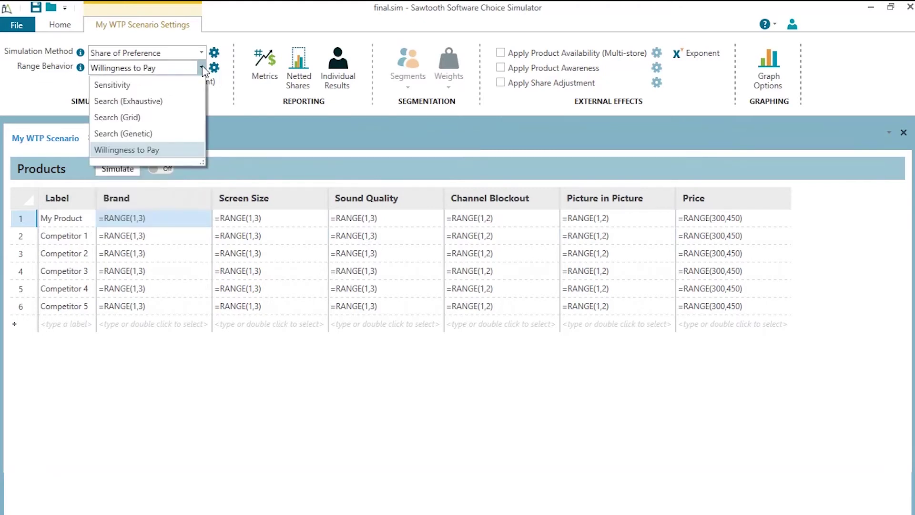
left_click(172, 150)
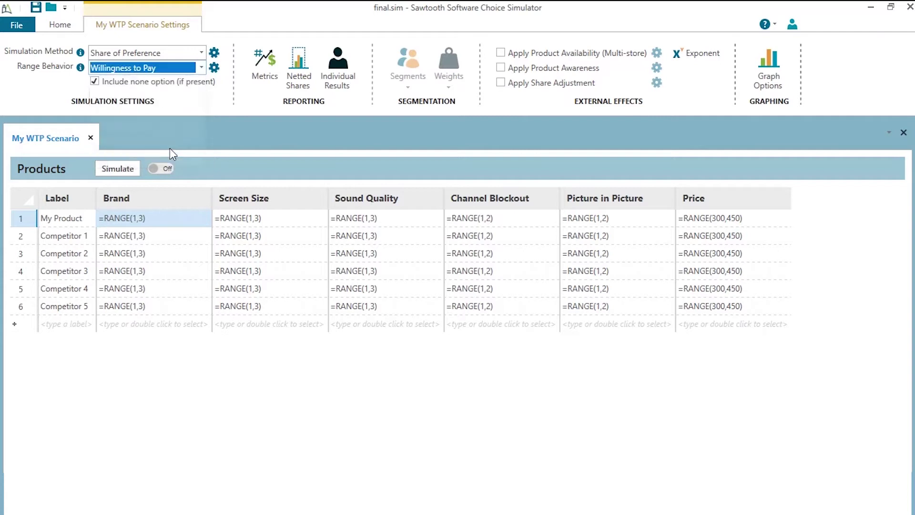
left_click(214, 67)
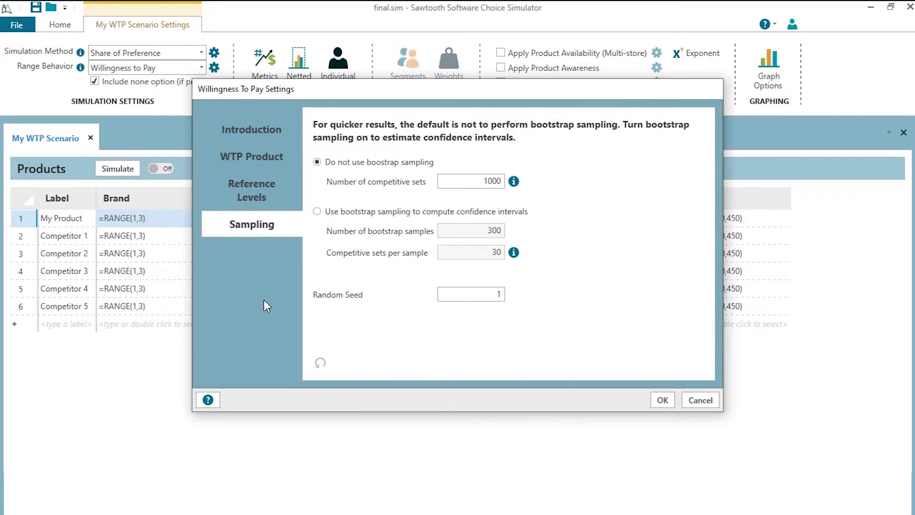
Change the number of competitive sets from 1000 to 5 in the Sampling settings.
left_click(504, 181)
double_click(505, 181)
type("5")
left_click(246, 191)
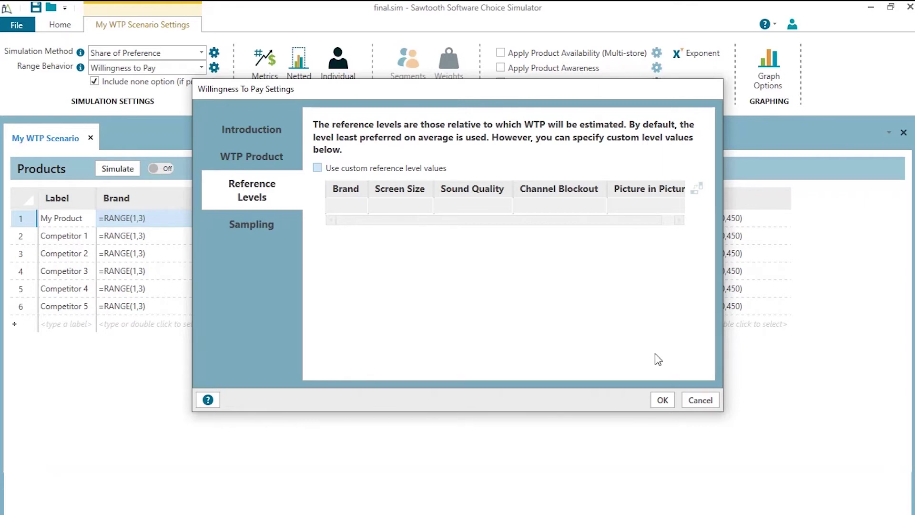
Keep the default reference levels and apply the Willingness To Pay settings with OK.
left_click(661, 402)
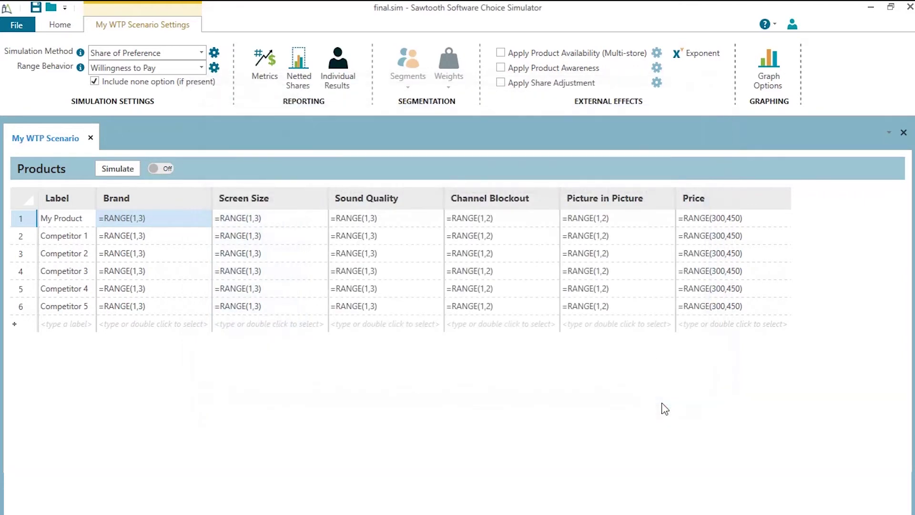
left_click(128, 171)
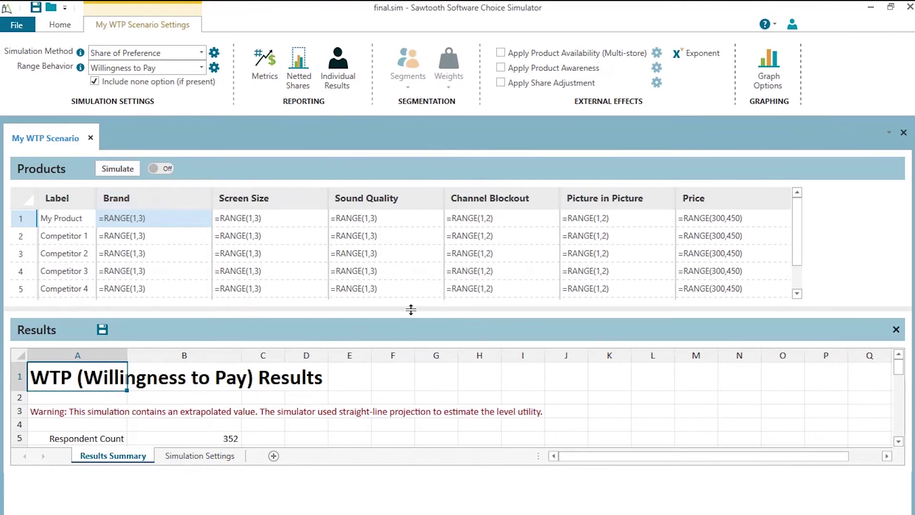
left_click_drag(410, 310, 427, 245)
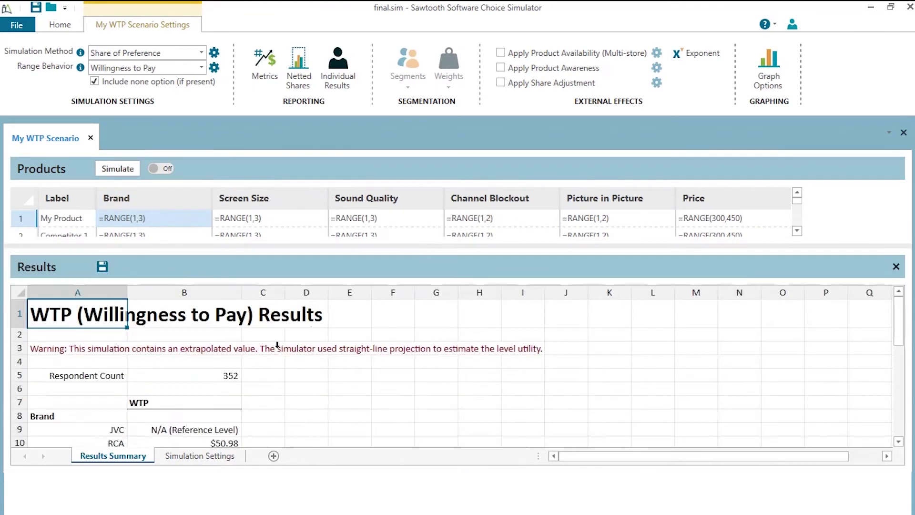
left_click(218, 368)
key("Left")
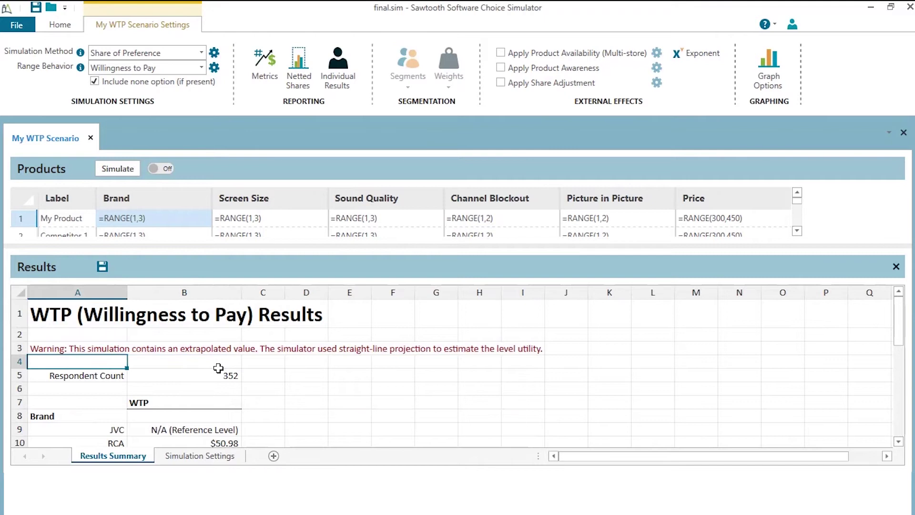
key("Up")
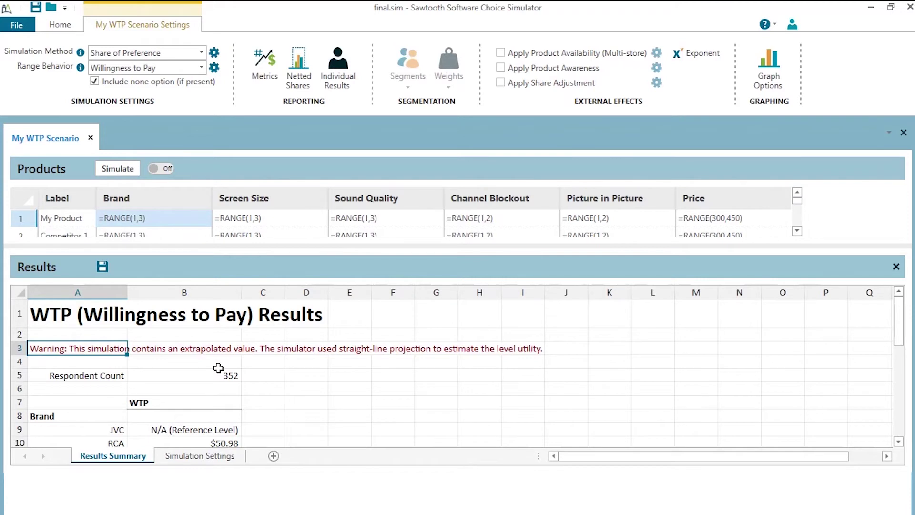
key("Down")
key("Down")
key("Down")
key("Down")
key("Down")
key("Down")
key("Down")
key("Down")
key("Down")
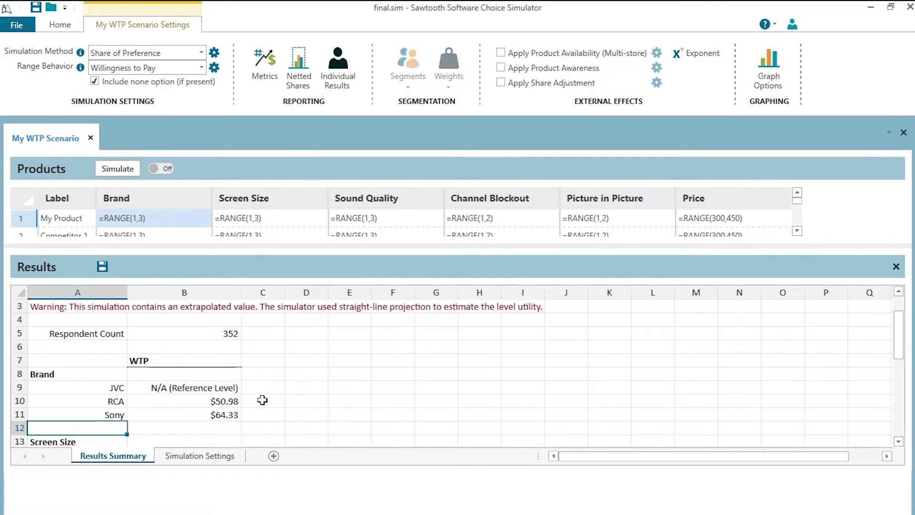
left_click(231, 402)
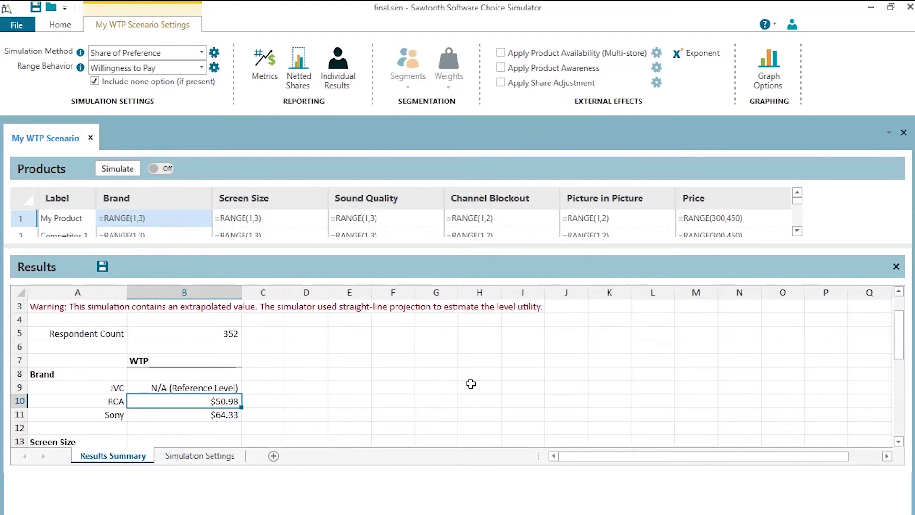
key("Down")
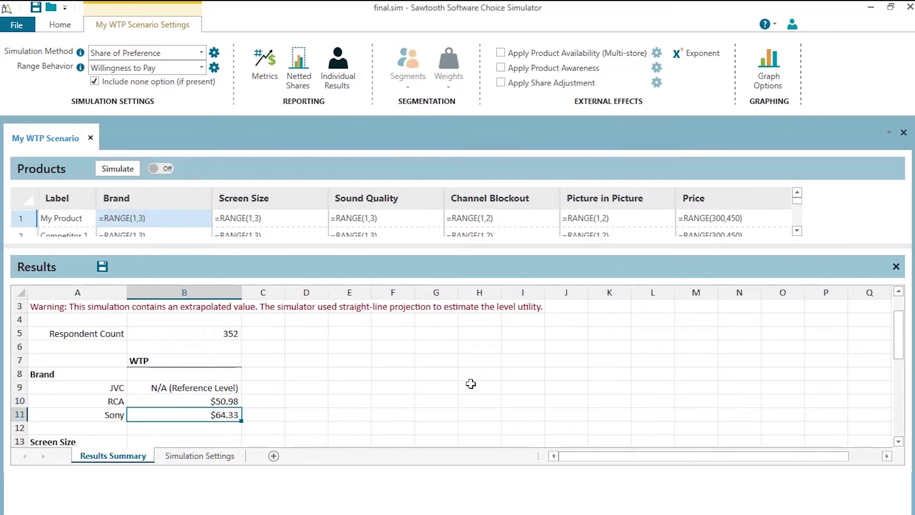
key("Down")
key("Down")
key("Down")
key("Down")
key("Down")
key("Down")
key("Down")
key("Down")
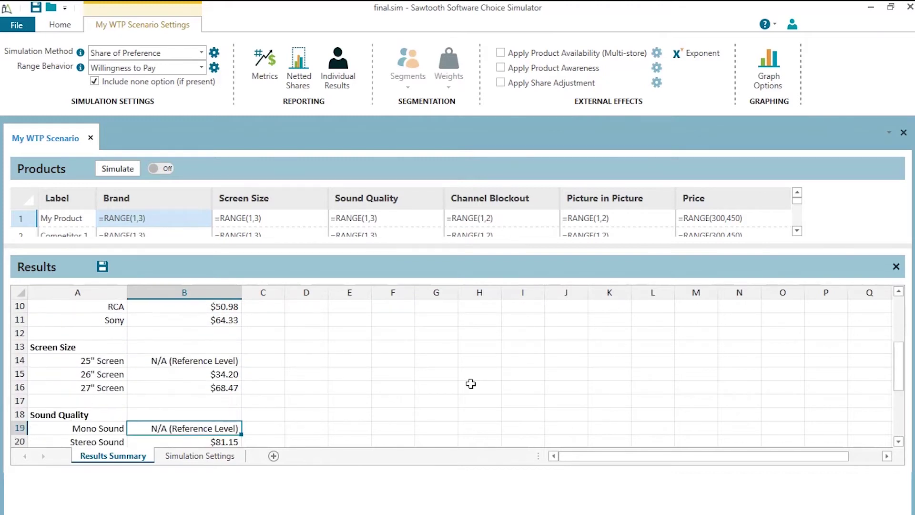
key("Down")
key("Down")
key("Down")
key("Down")
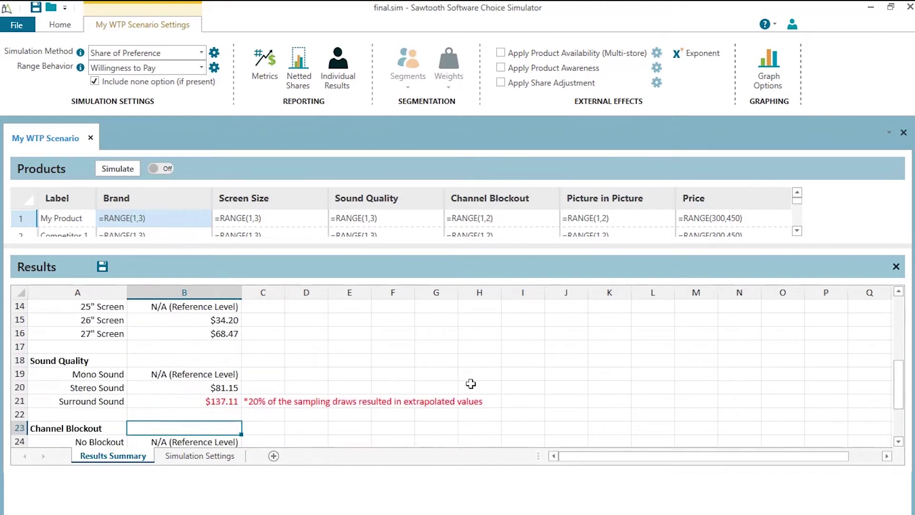
key("Up")
key("Up")
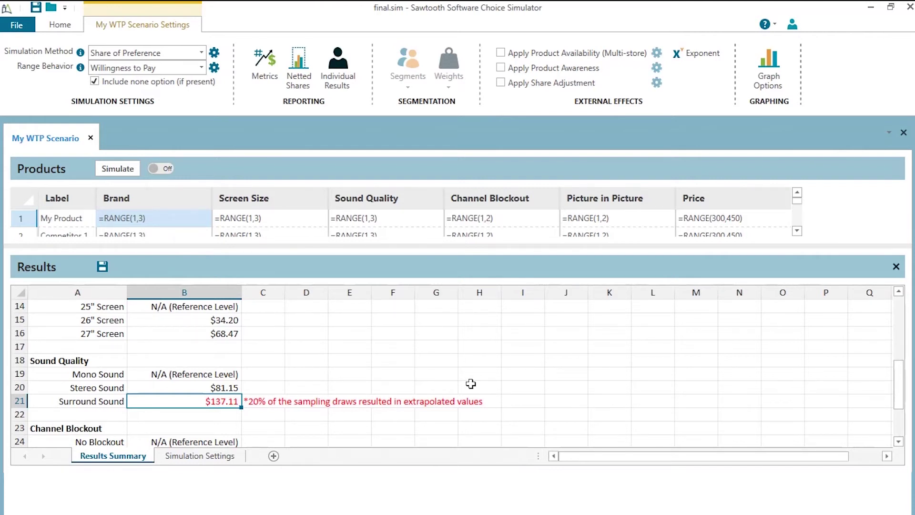
key("Right")
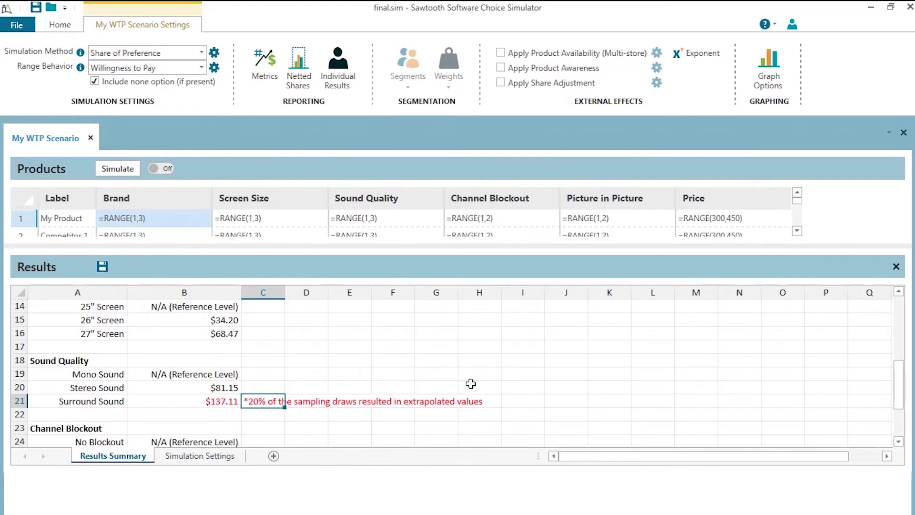
key("Left")
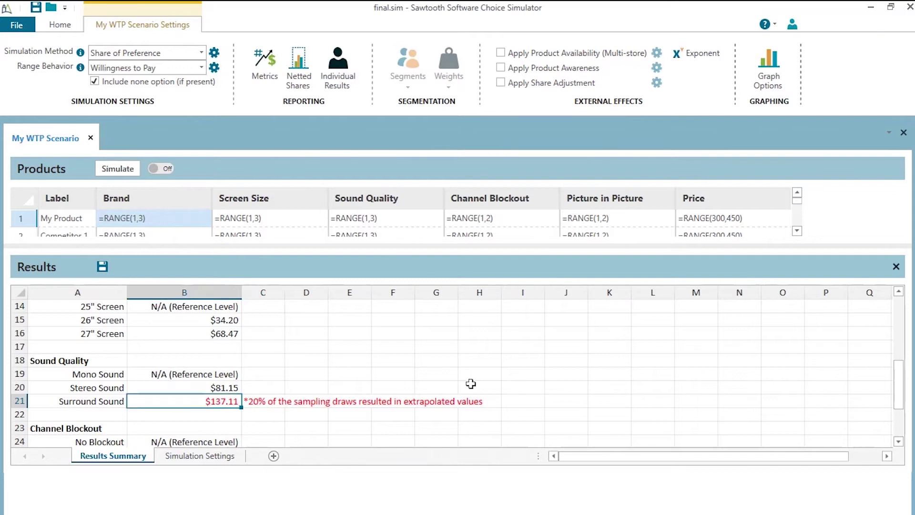
key("Right")
key("Down")
key("Down")
key("Down")
key("Down")
key("Down")
key("Down")
key("Down")
key("Down")
key("Down")
key("Down")
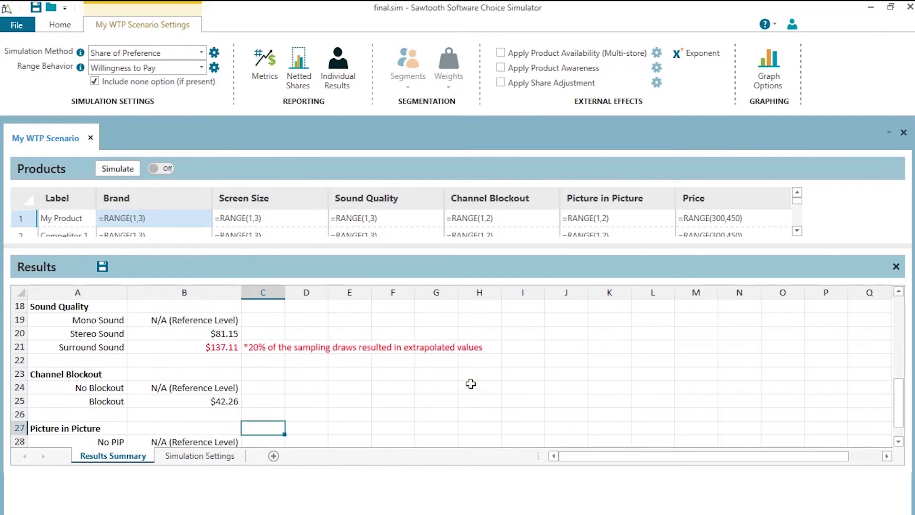
key("Up")
key("Up")
key("Up")
key("Up")
key("Up")
key("Up")
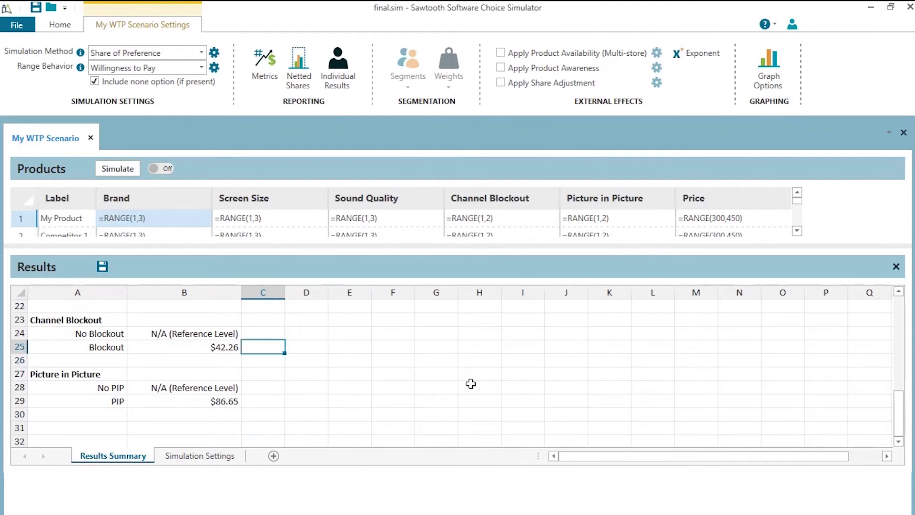
key("Left")
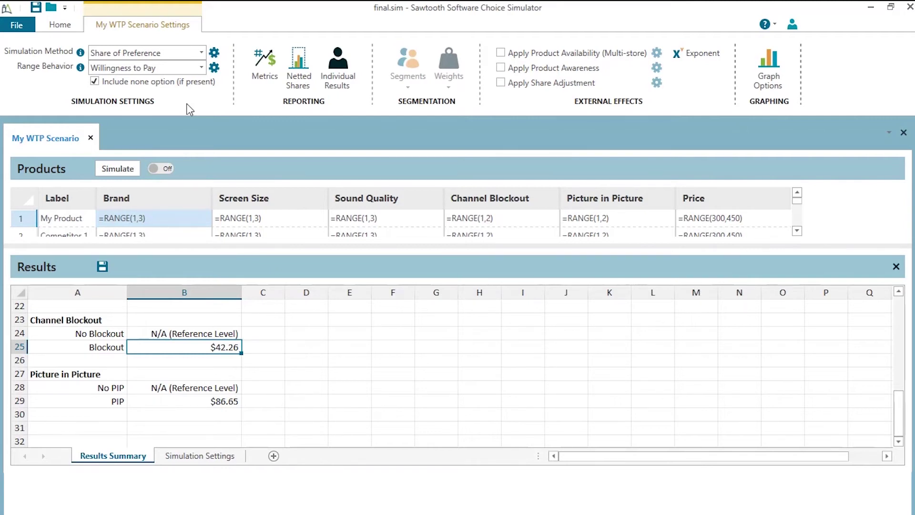
key("Up")
key("Up")
key("Up")
key("Up")
key("Up")
key("Up")
key("Up")
key("Up")
key("Up")
key("Up")
key("Up")
key("Up")
key("Up")
key("Up")
key("Up")
key("Up")
key("Up")
key("Up")
key("Up")
key("Up")
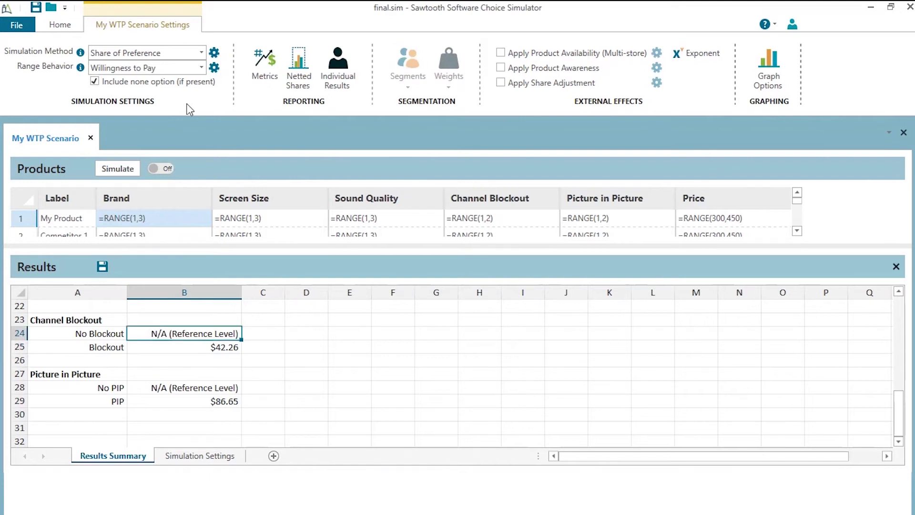
key("Left")
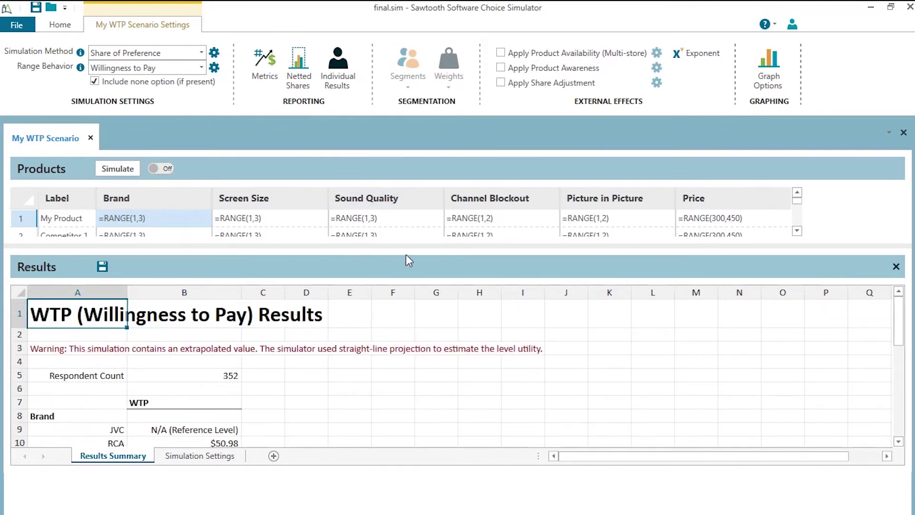
left_click_drag(409, 247, 412, 353)
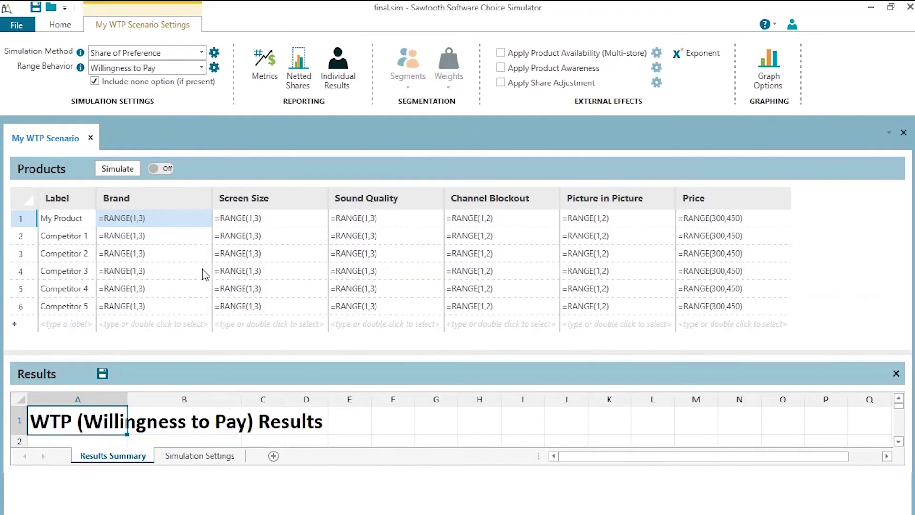
Set My Product's brand to Sony and Competitor 1's brand to =RANGE(1,2).
double_click(167, 218)
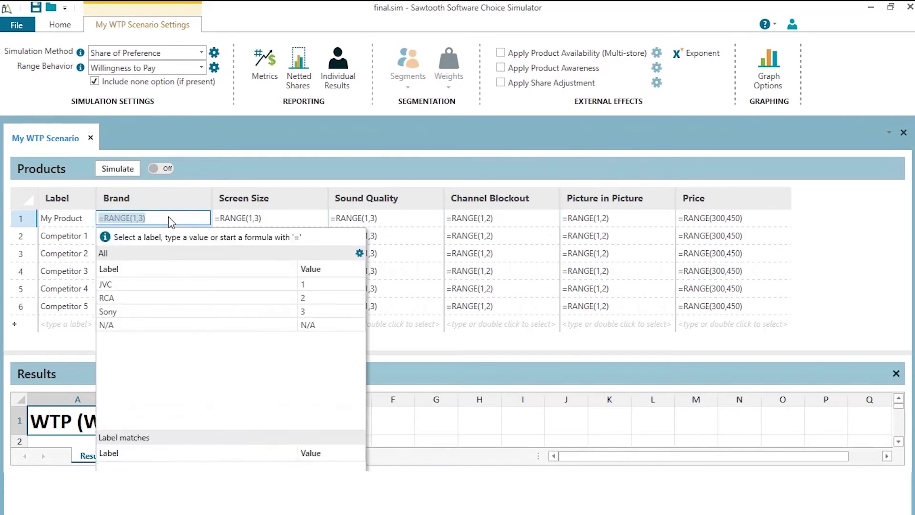
left_click(159, 313)
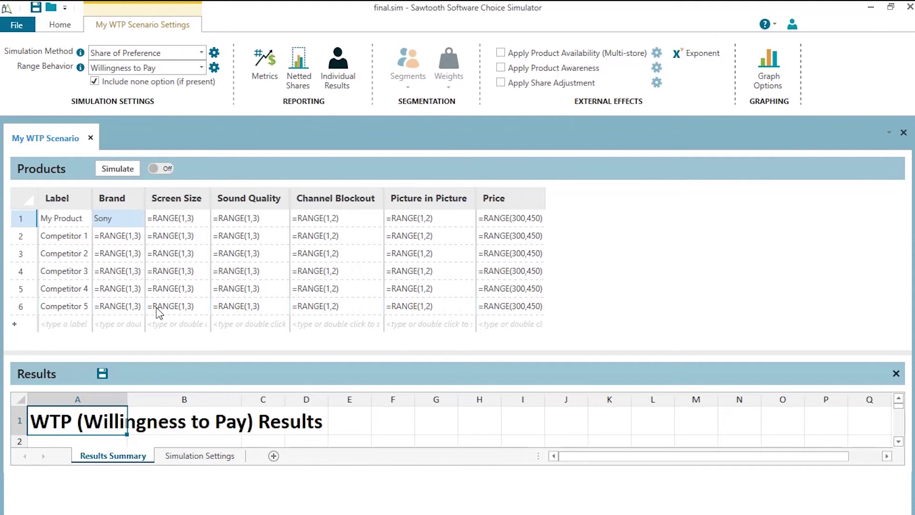
double_click(119, 236)
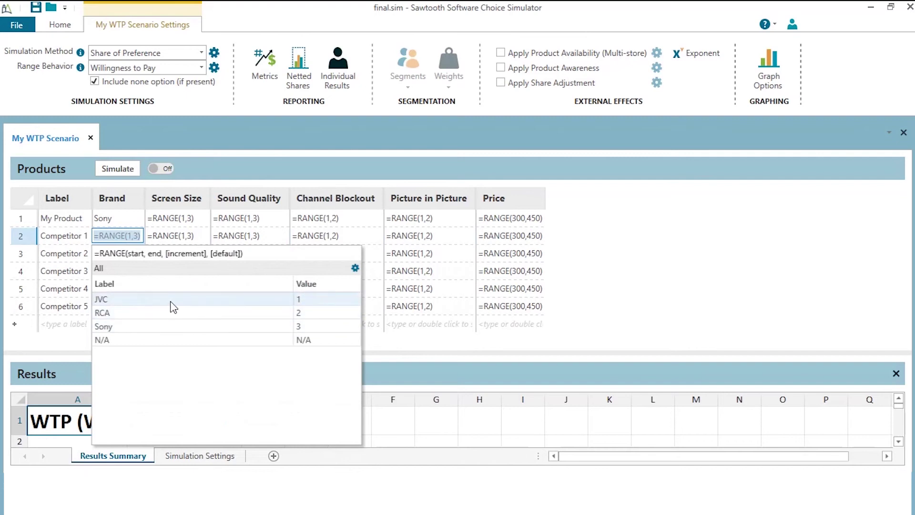
left_click(135, 236)
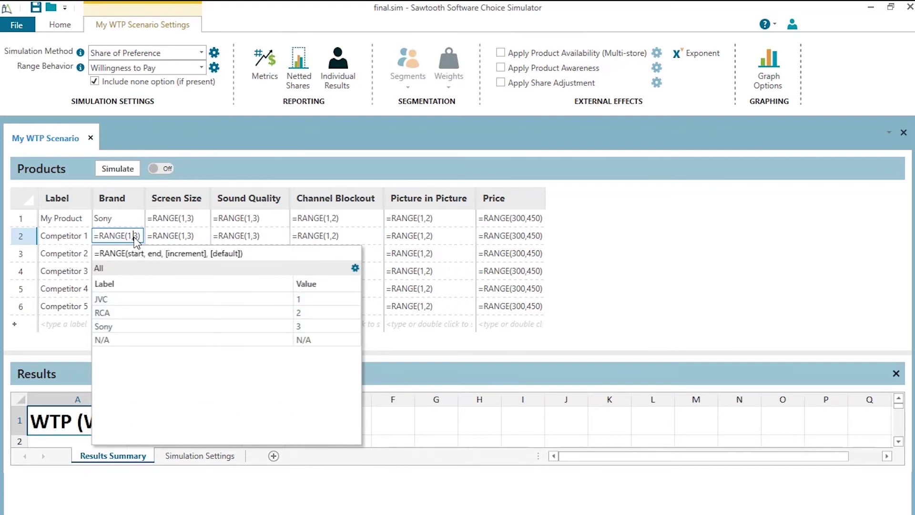
key("Delete")
type("2")
key("Return")
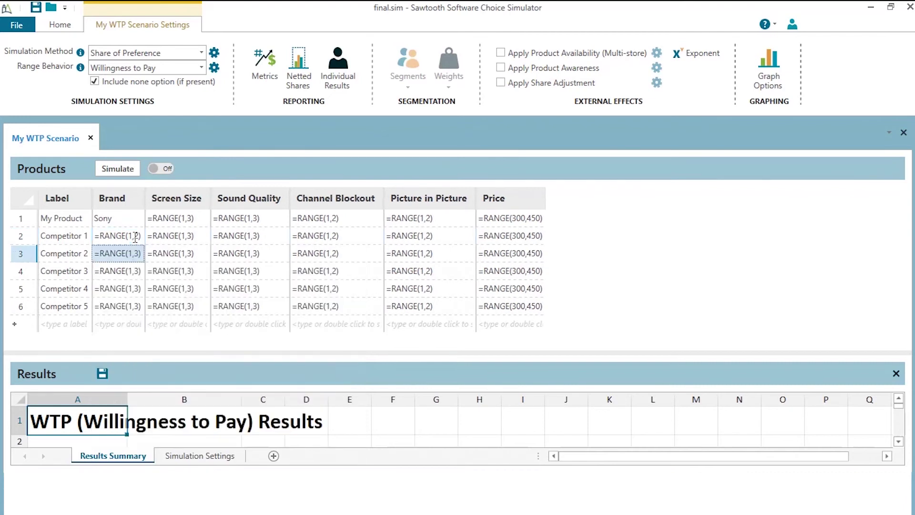
Paste the =RANGE(1,2) brand range into the remaining competitors' Brand cells.
key("Down")
key("Down")
type("=RANGE(1,2)")
key("Down")
type("=RANGE(1,2)")
key("Down")
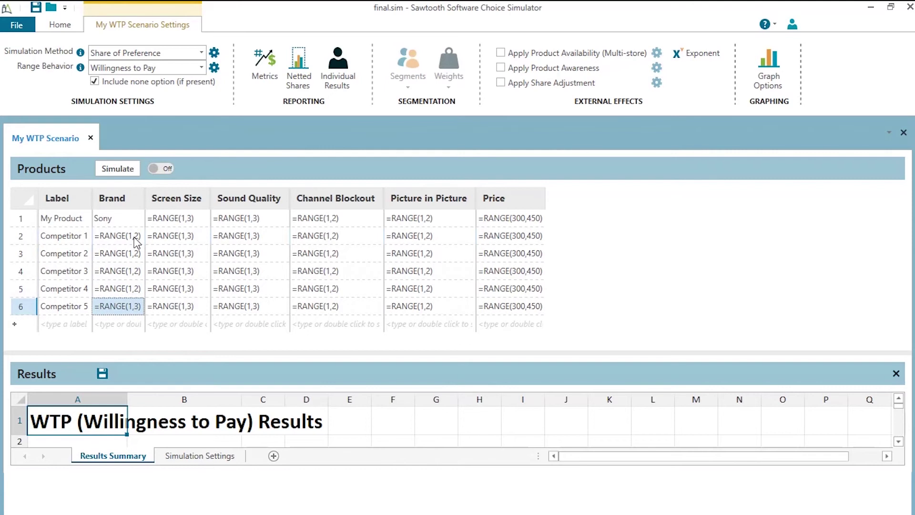
key("Up")
key("Up")
key("Up")
key("Up")
key("Up")
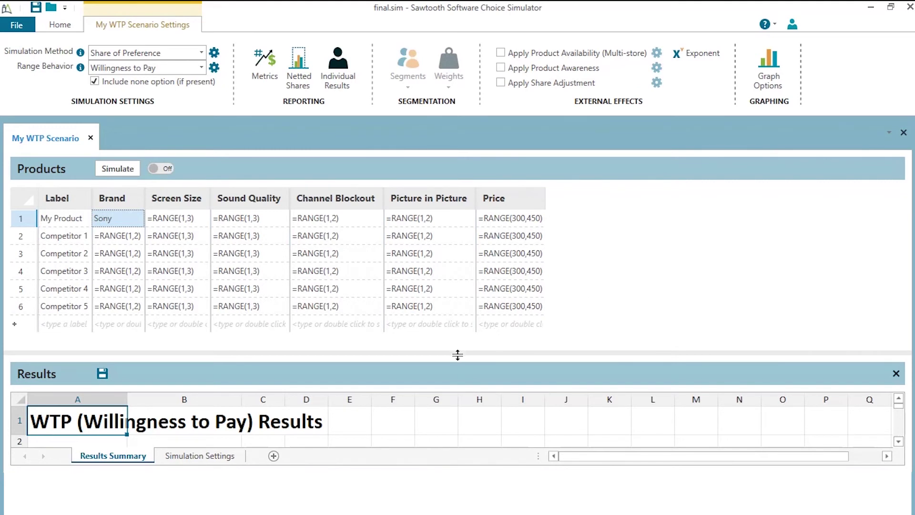
left_click_drag(458, 354, 476, 287)
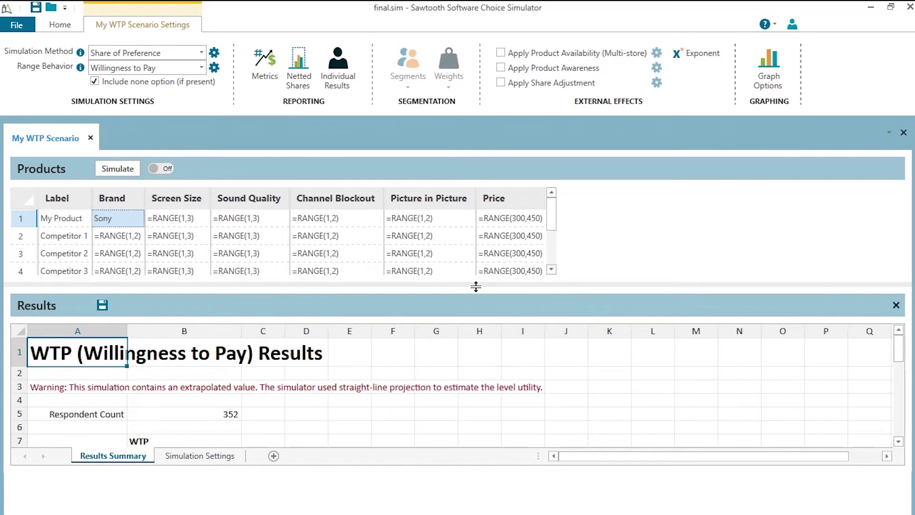
Rerun the simulation and locate Channel Blockout's new WTP of $60.35 in the results.
left_click(121, 170)
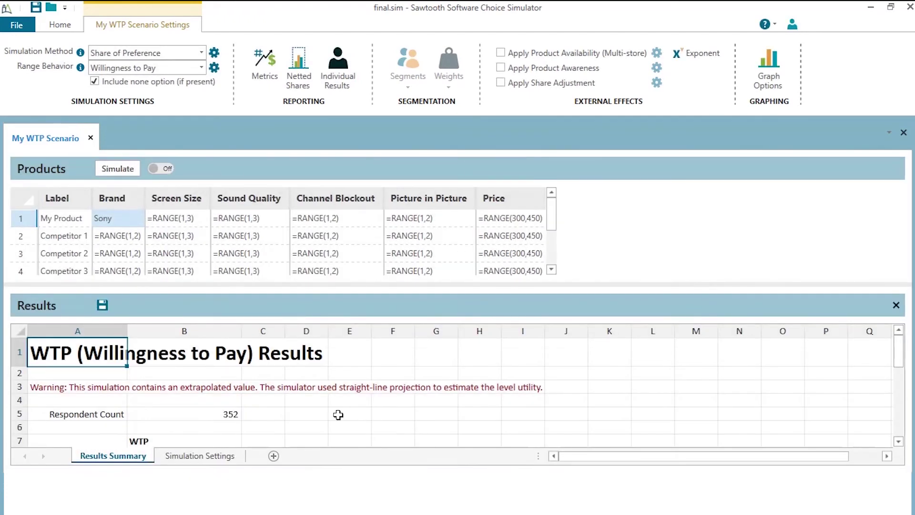
left_click(334, 415)
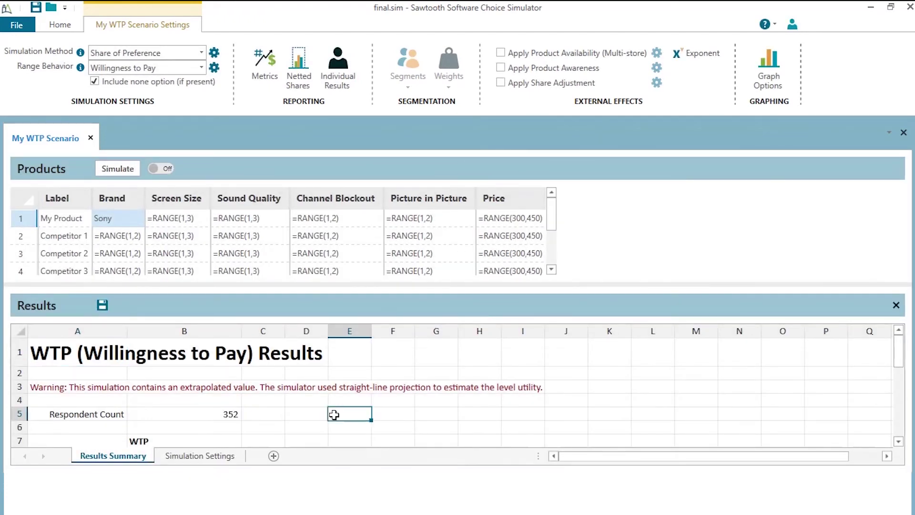
key("Down")
key("Down")
key("Down")
key("Down")
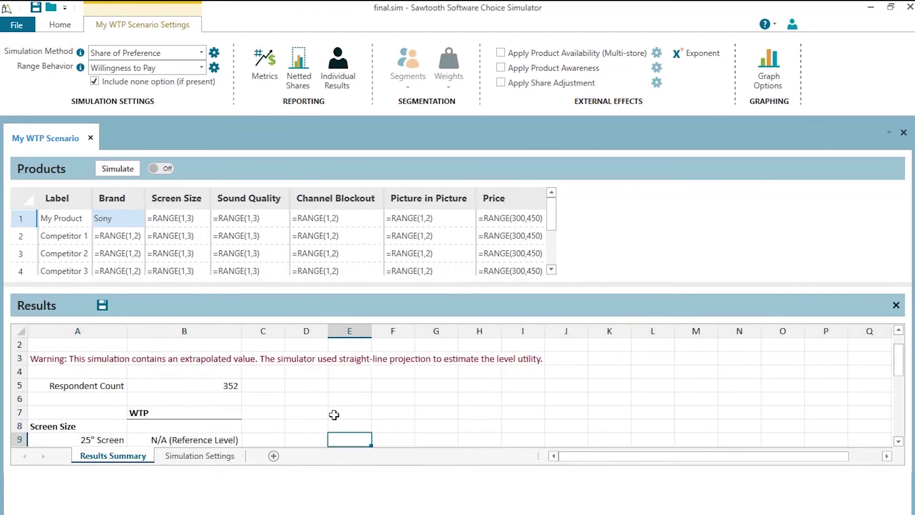
key("Down")
key("Down")
key("Down")
key("Down")
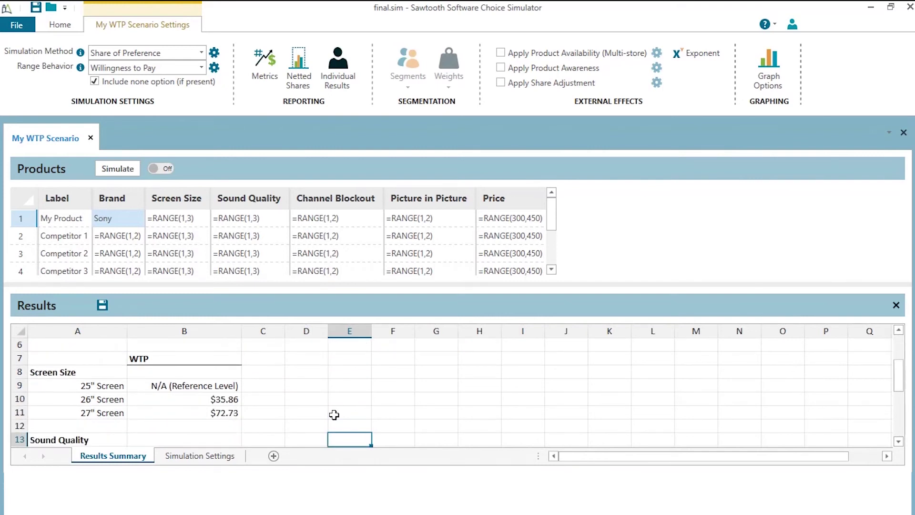
key("Down")
key("Down")
key("Down")
key("Down")
key("Down")
key("Down")
key("Down")
key("Down")
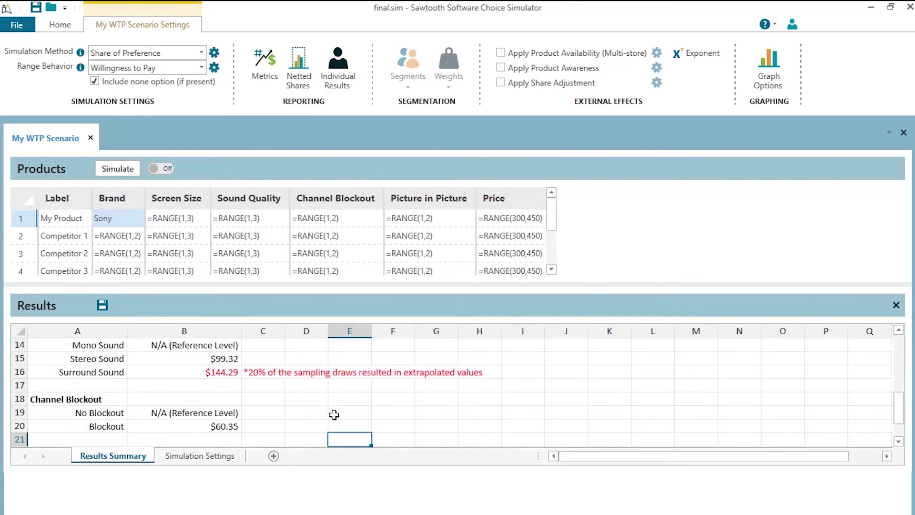
key("Down")
key("Down")
key("Down")
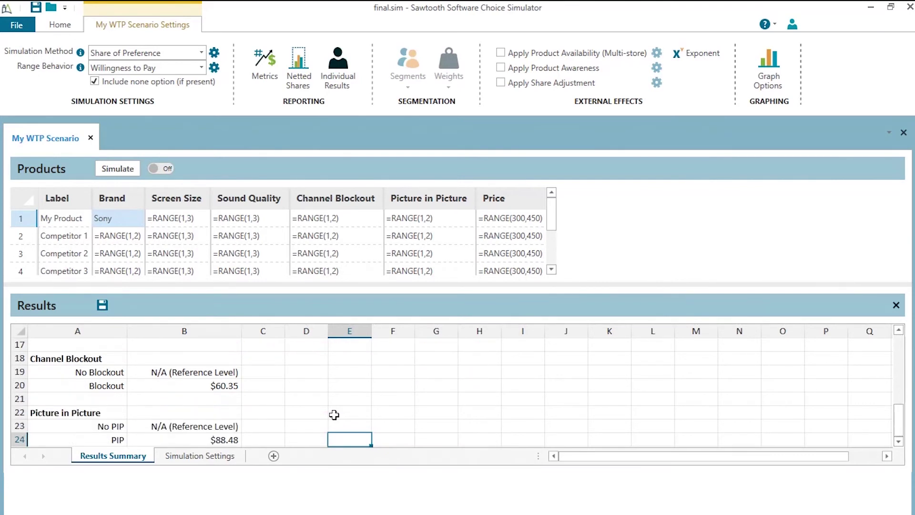
key("Up")
key("Up")
key("Up")
key("Up")
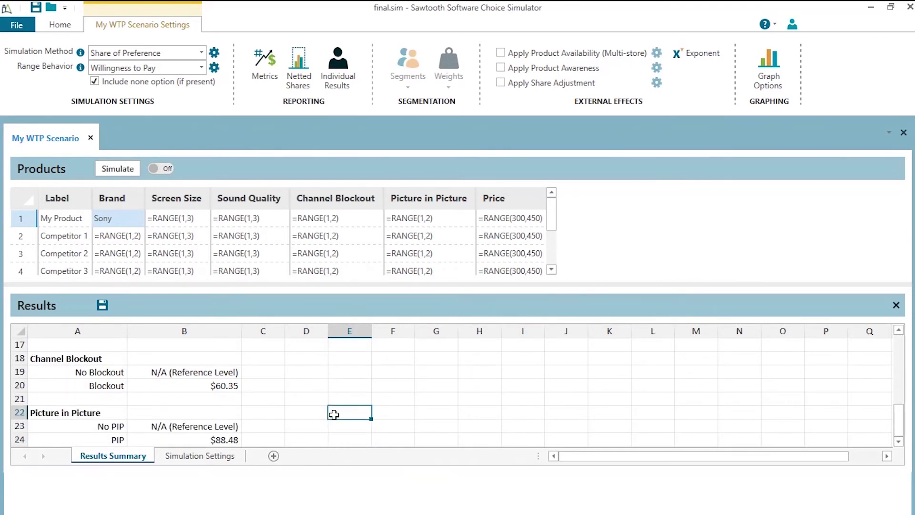
key("Left")
key("Left")
key("Left")
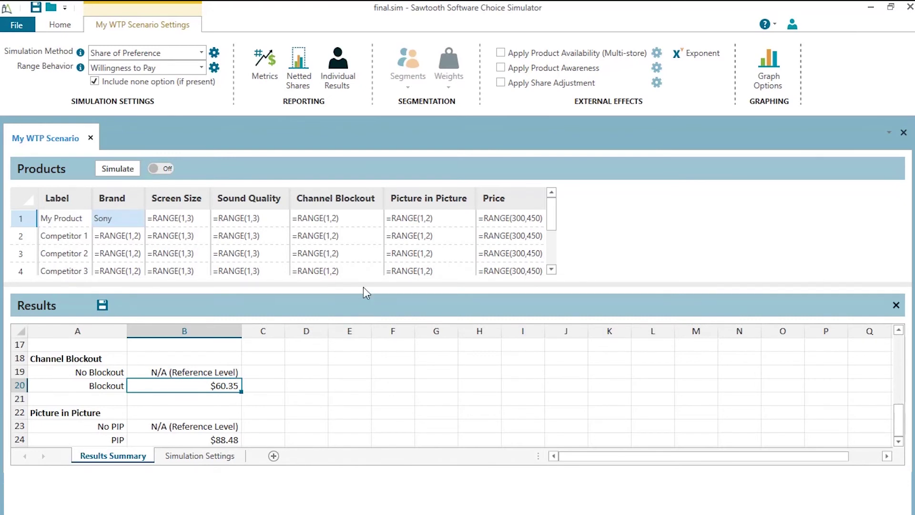
left_click_drag(363, 285, 361, 342)
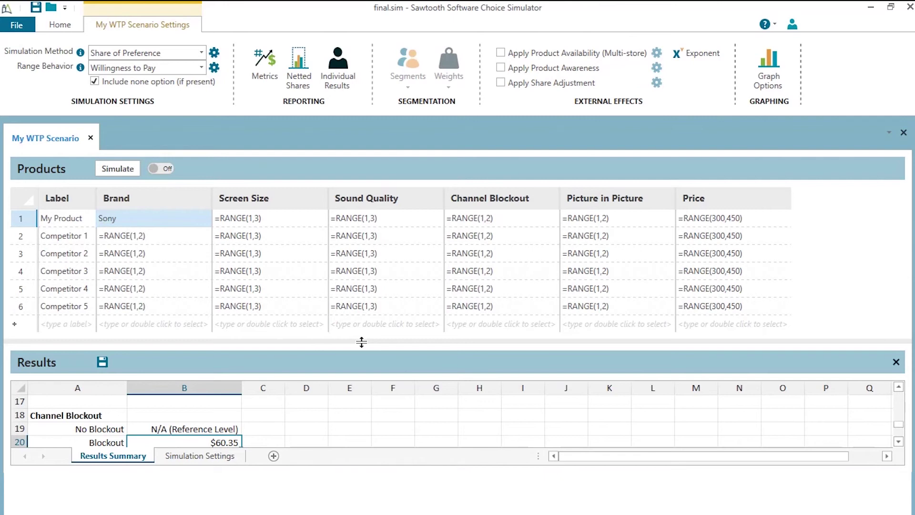
Set Competitor 1's Channel Blockout to No Blockout.
left_click(517, 224)
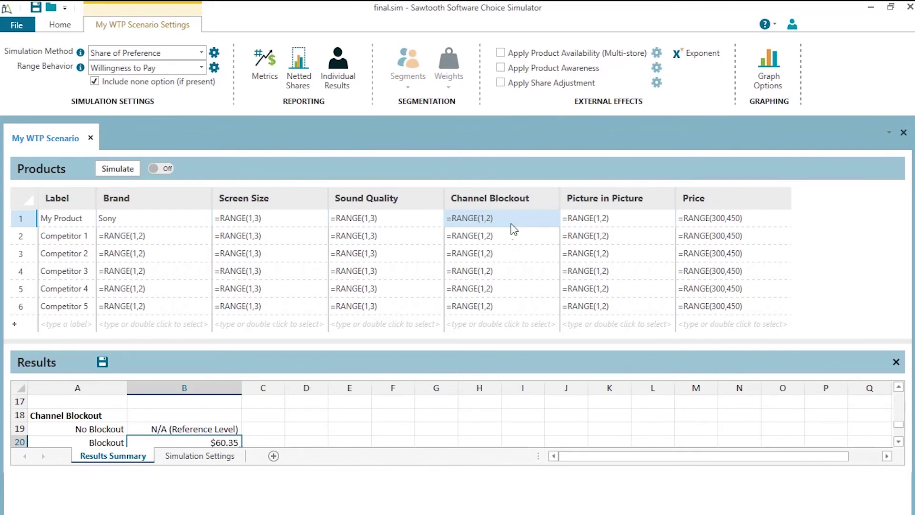
double_click(507, 241)
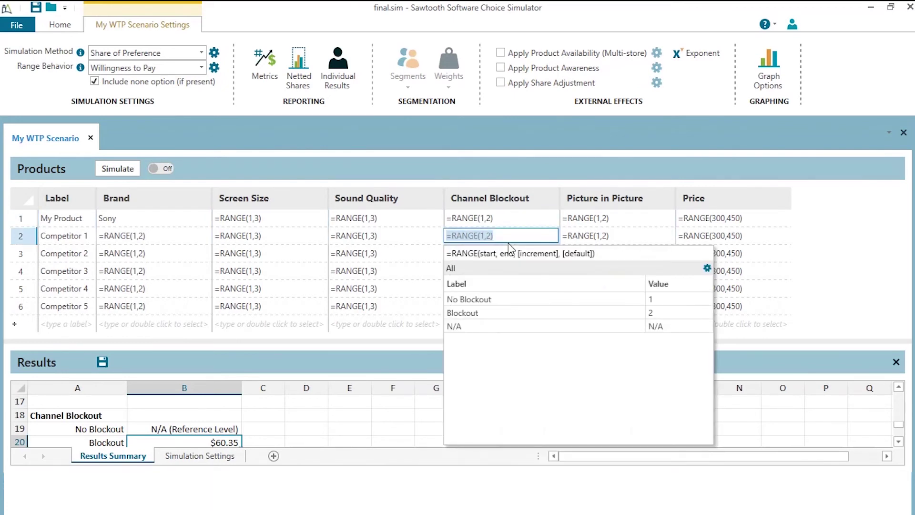
left_click(486, 297)
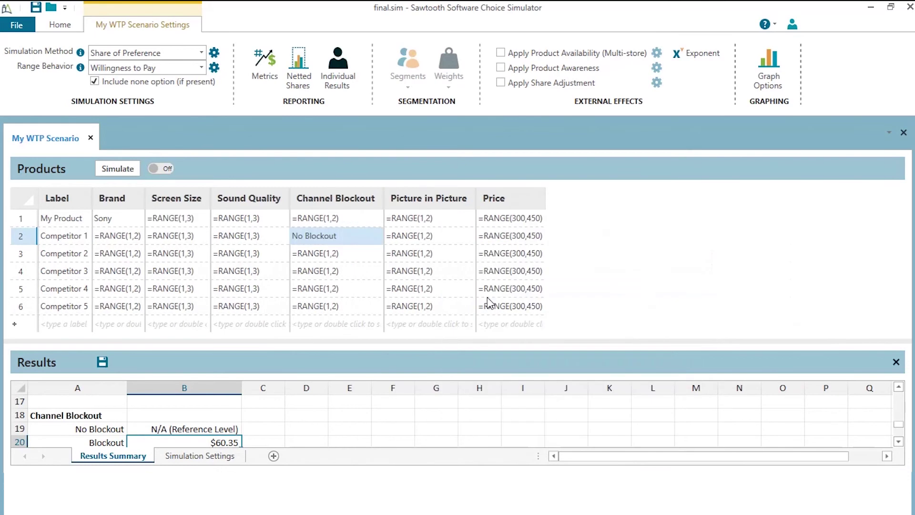
Fill No Blockout down into Competitors 2–5's Channel Blockout cells.
key("Down")
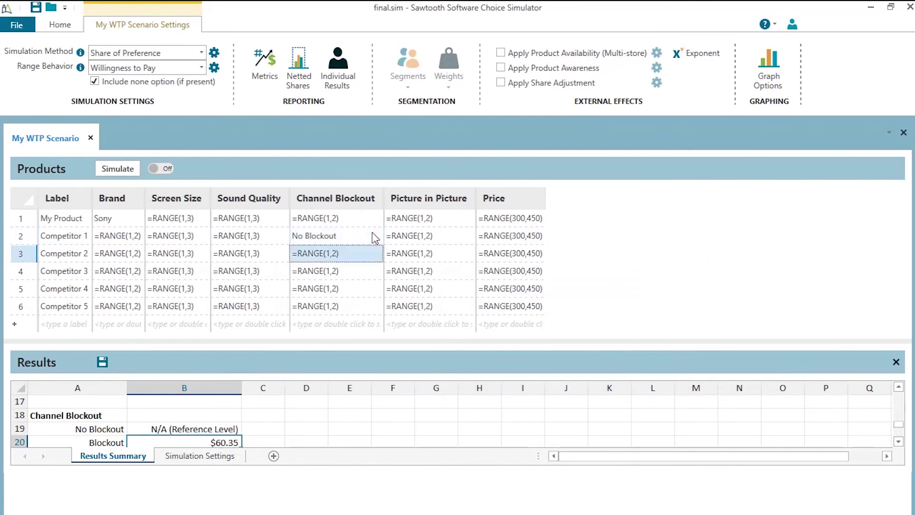
type("No Blockout")
key("Down")
type("No Blockout")
key("Down")
type("No Blockout")
key("Down")
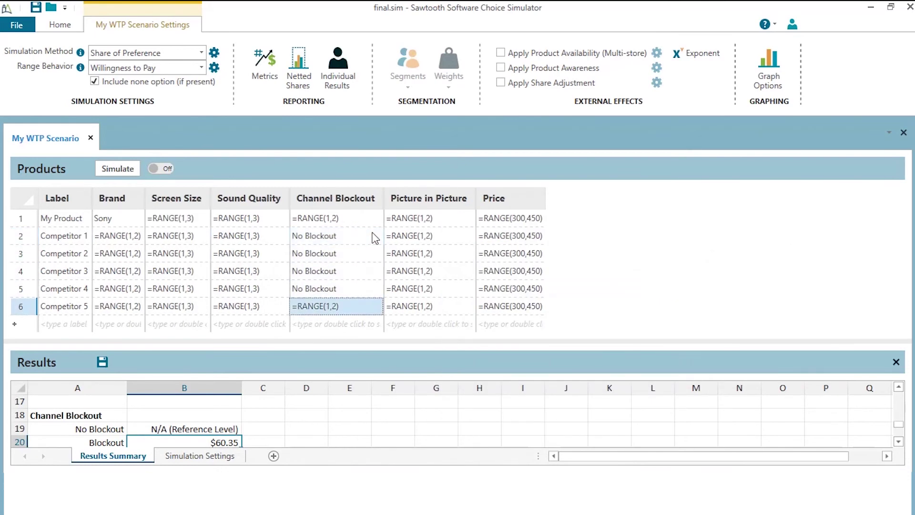
type("No Blockout")
key("Up")
key("Up")
key("Up")
key("Up")
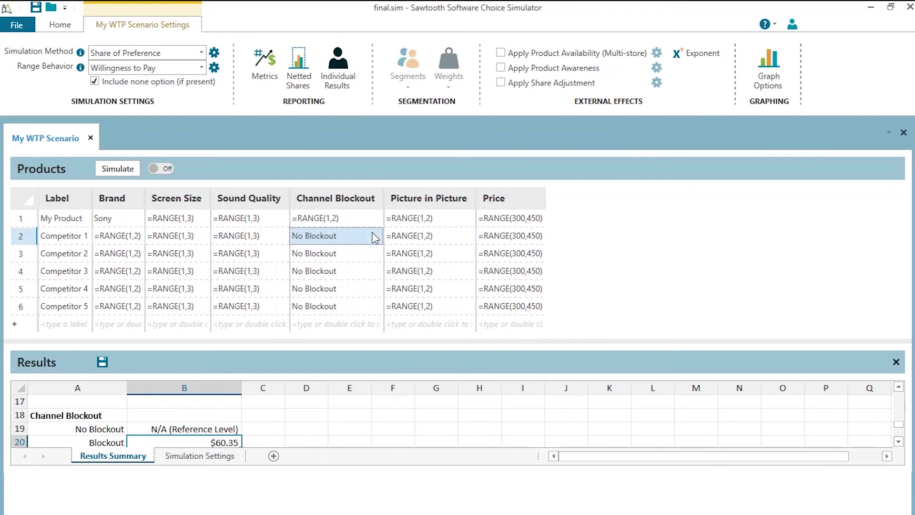
key("shift+Tab")
key("shift+Tab")
key("shift+Tab")
key("shift+Tab")
key("shift+Tab")
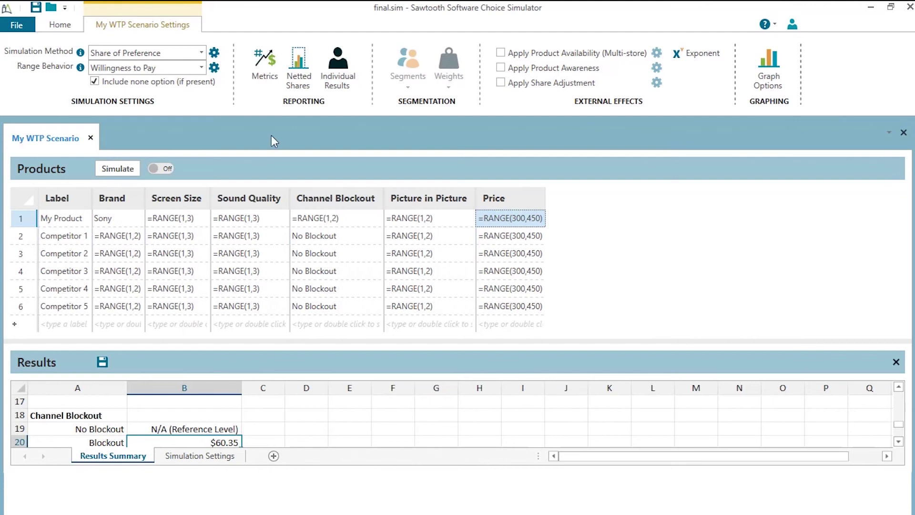
Rerun the simulation and read Blockout's WTP of $108.69, with Surround Sound $174.95 extrapolated.
left_click(119, 169)
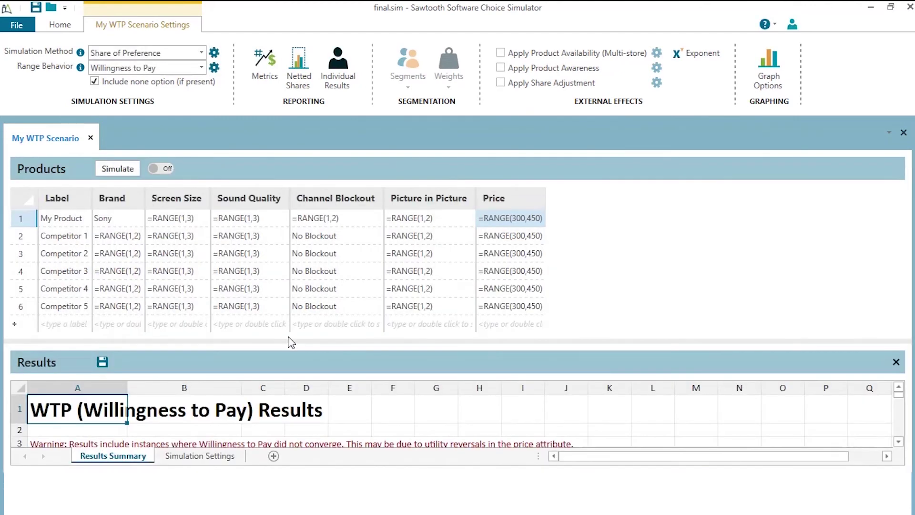
left_click_drag(311, 343, 335, 262)
left_click(253, 432)
scroll(253, 431, "down", 1)
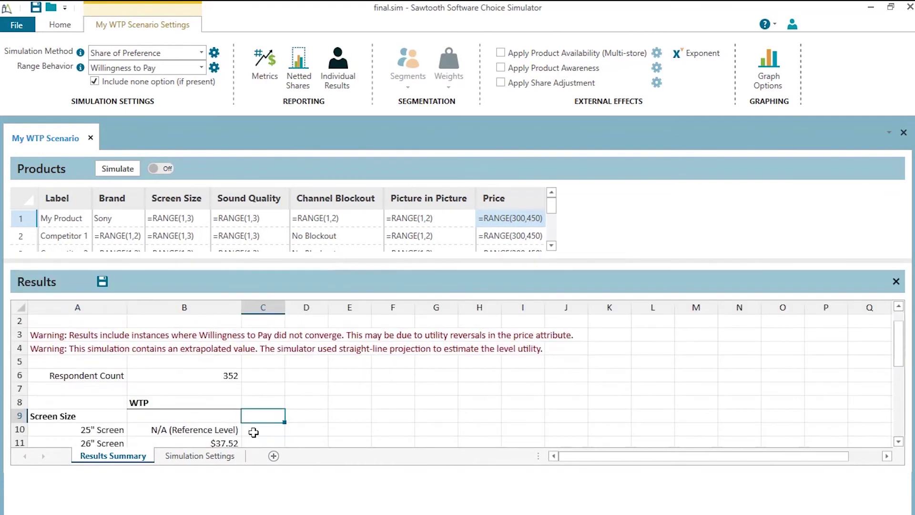
left_click(253, 431)
scroll(253, 432, "down", 1)
left_click(253, 431)
key("Down")
key("Down")
key("Down")
key("Down")
key("Down")
key("Down")
key("Down")
key("Down")
key("Down")
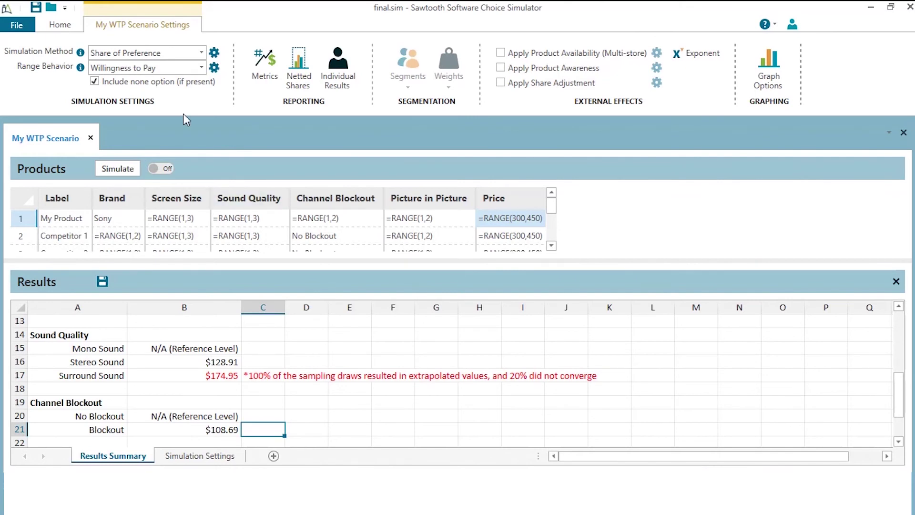
Turn on bootstrap sampling in the Willingness To Pay settings.
left_click(214, 67)
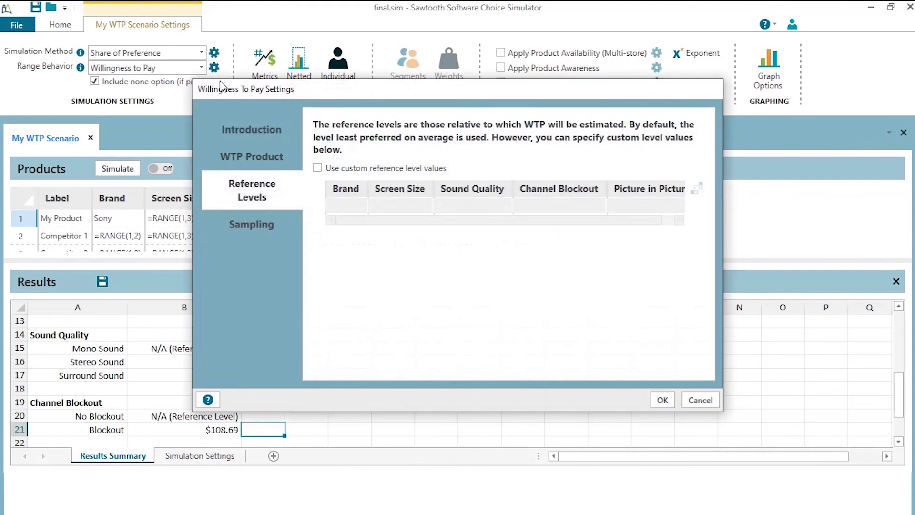
left_click(257, 226)
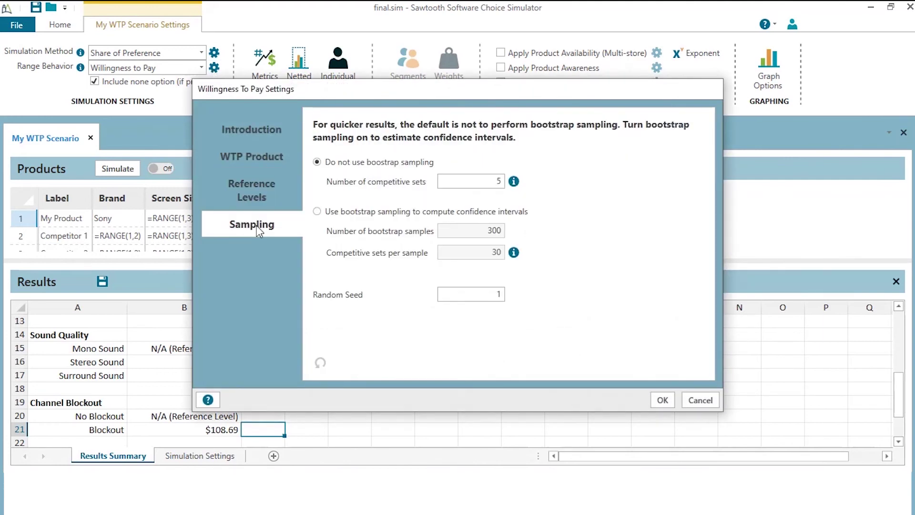
left_click(317, 212)
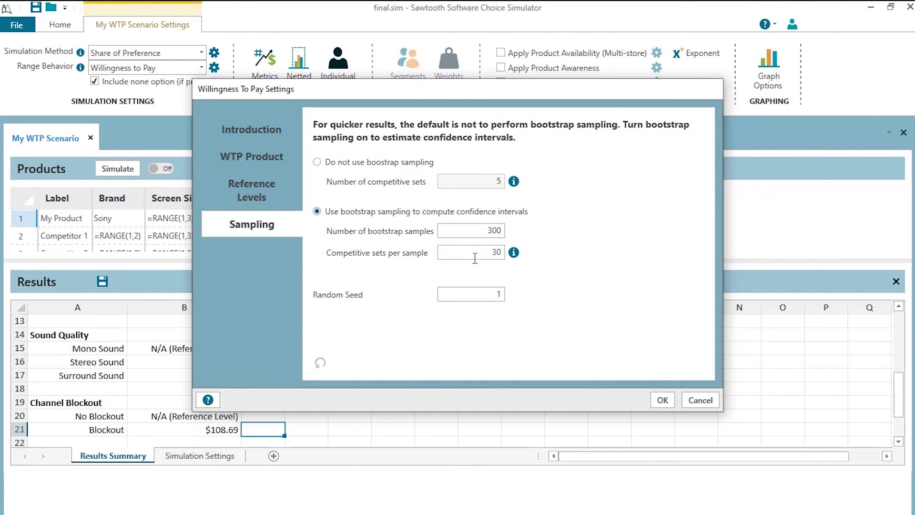
Set 5 competitive sets per sample and 30 bootstrap samples.
left_click_drag(479, 258, 515, 263)
type("5")
double_click(487, 230)
type("30")
Apply the bootstrap settings, rerun the simulation and review the new Std Error, Lower and Upper 90% CI columns.
left_click(663, 400)
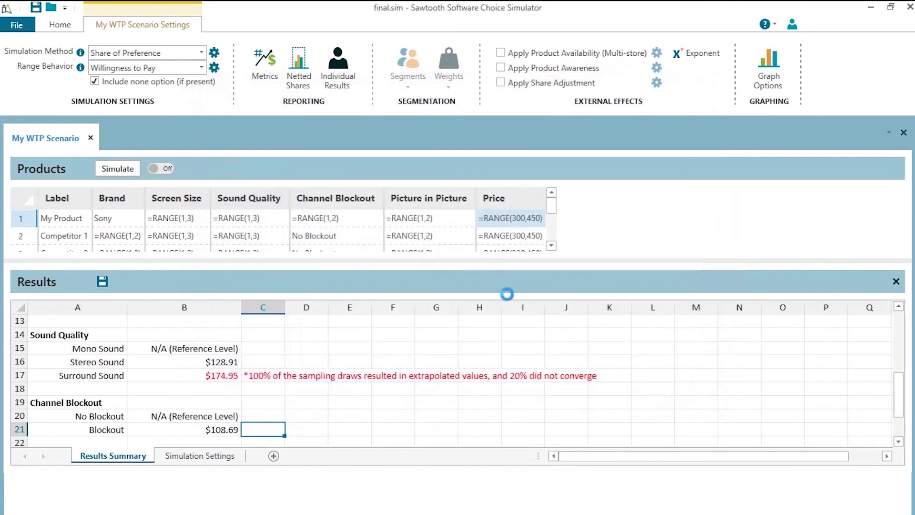
left_click(117, 169)
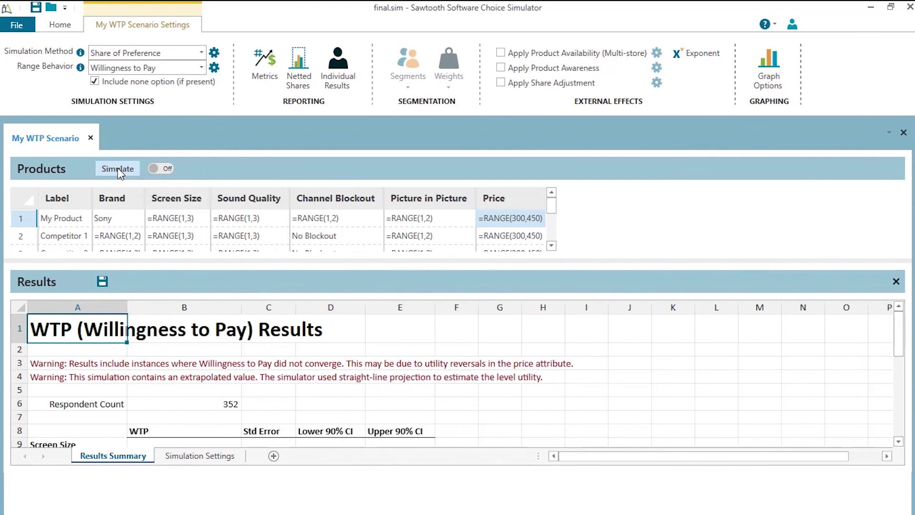
left_click(347, 416)
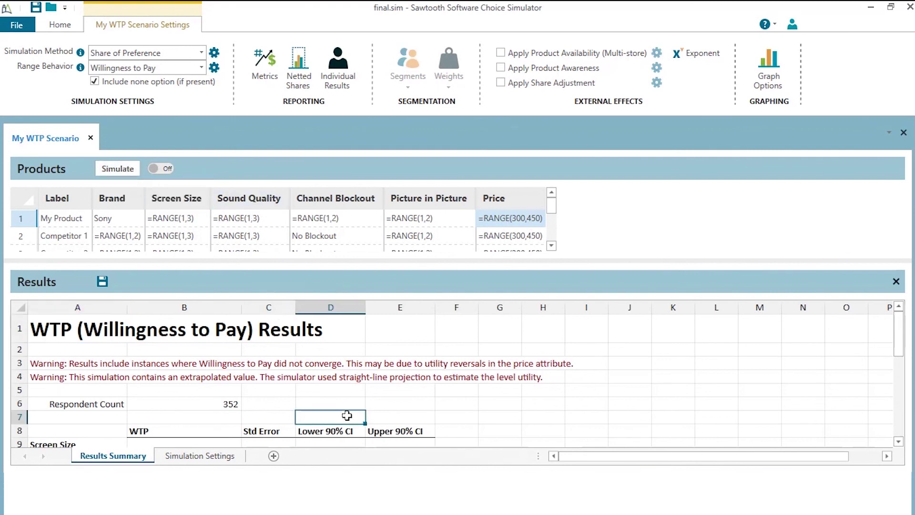
key("Down")
key("Down")
key("Down")
key("Down")
key("Down")
key("Down")
key("Down")
key("Down")
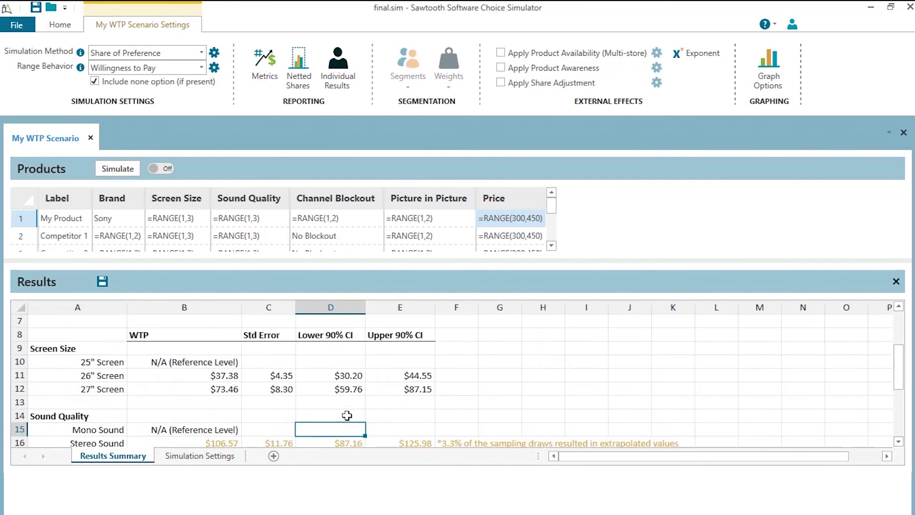
key("Up")
key("Up")
key("Up")
key("Up")
key("Up")
key("Up")
key("Up")
key("Left")
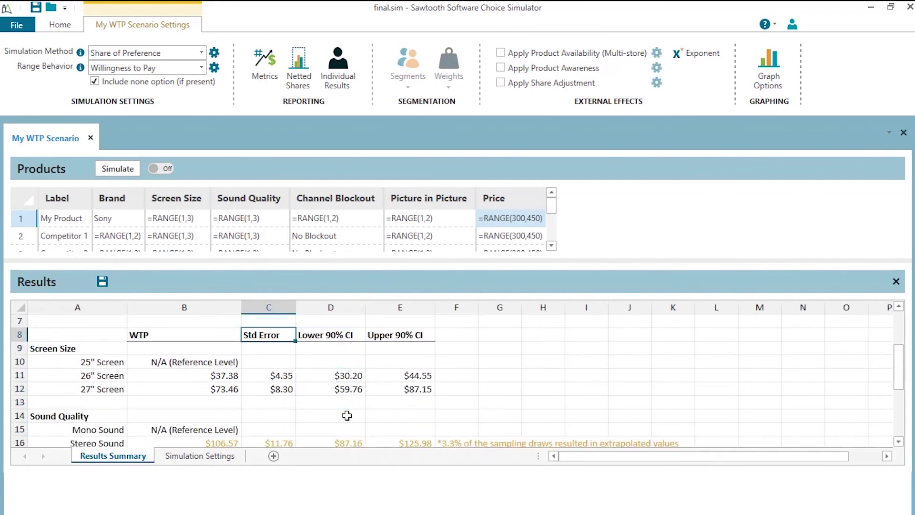
key("Right")
key("Right")
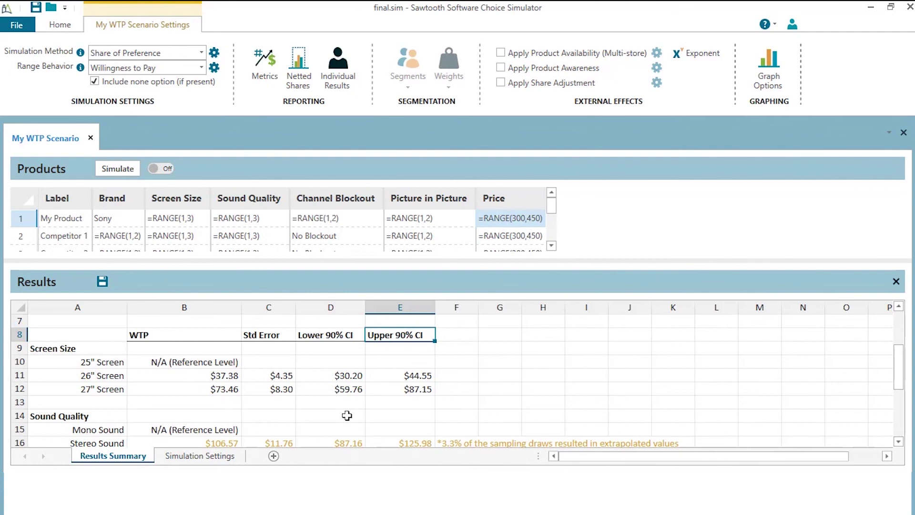
left_click(61, 27)
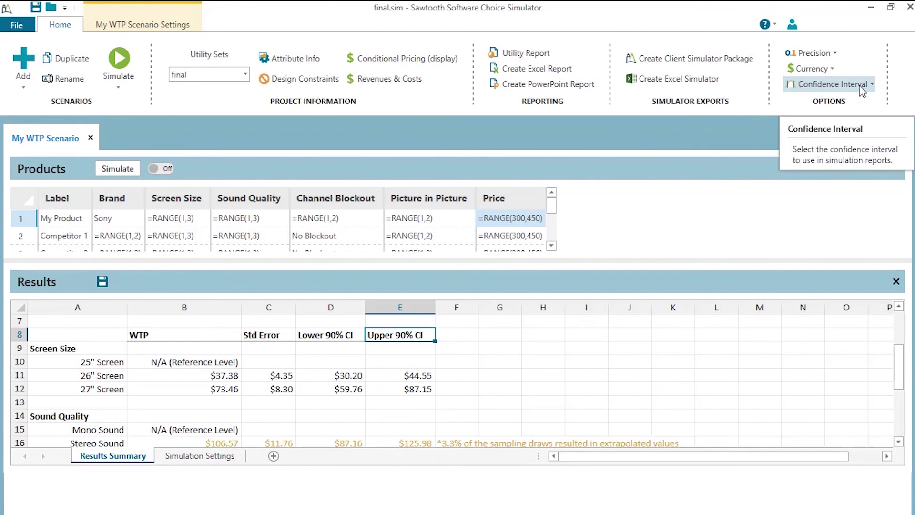
Check the available confidence interval levels, then review 26" Screen WTP $37.38 with its $30.20–$44.55 interval.
left_click(871, 85)
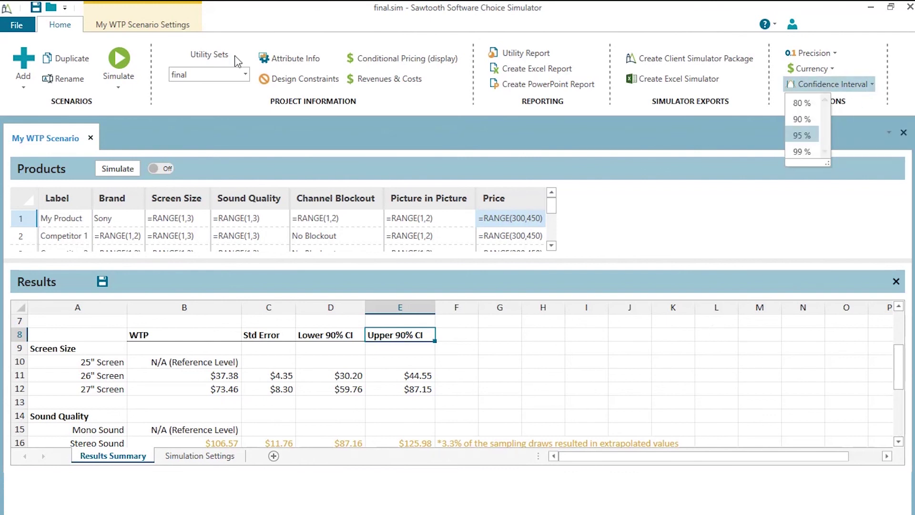
left_click(147, 29)
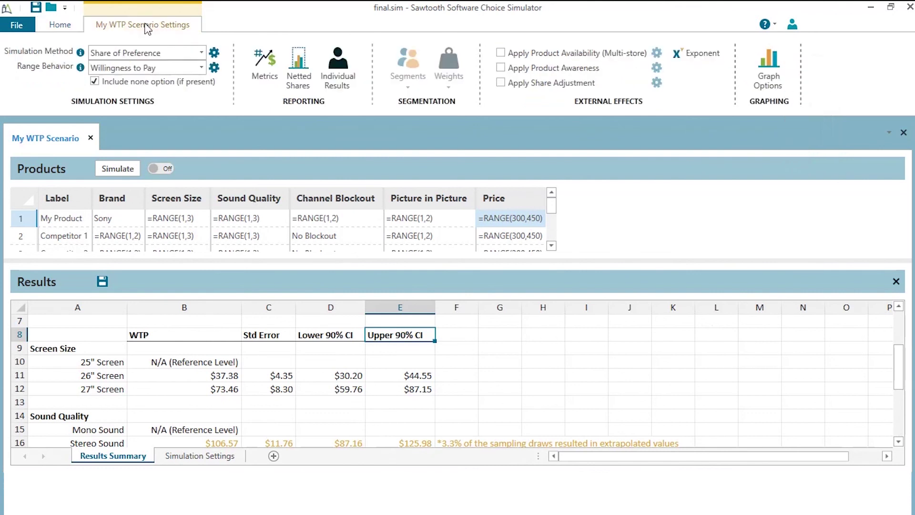
left_click(487, 384)
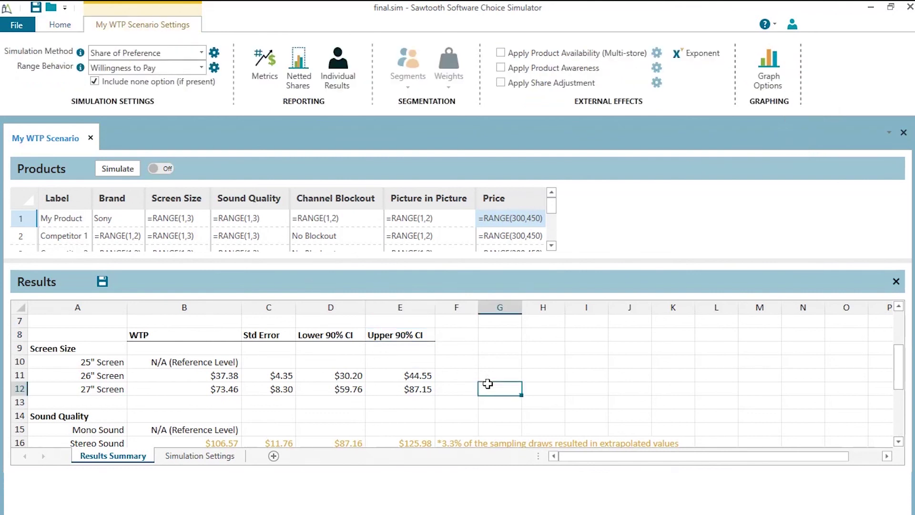
key("Left")
key("Left")
key("Left")
key("Left")
key("Left")
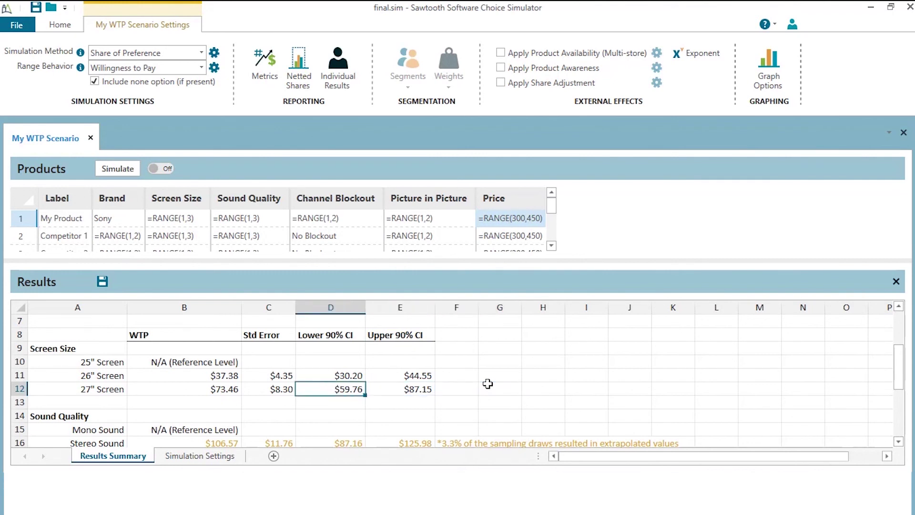
key("Up")
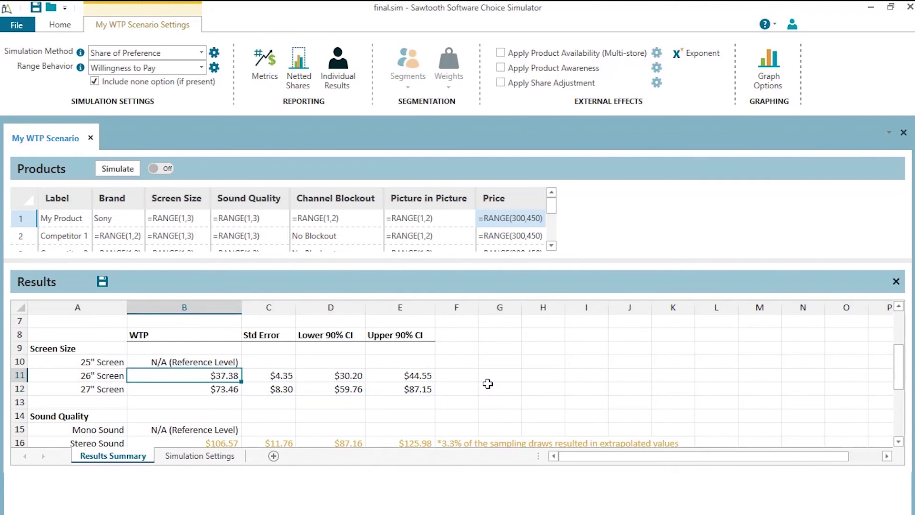
key("Right")
key("Right")
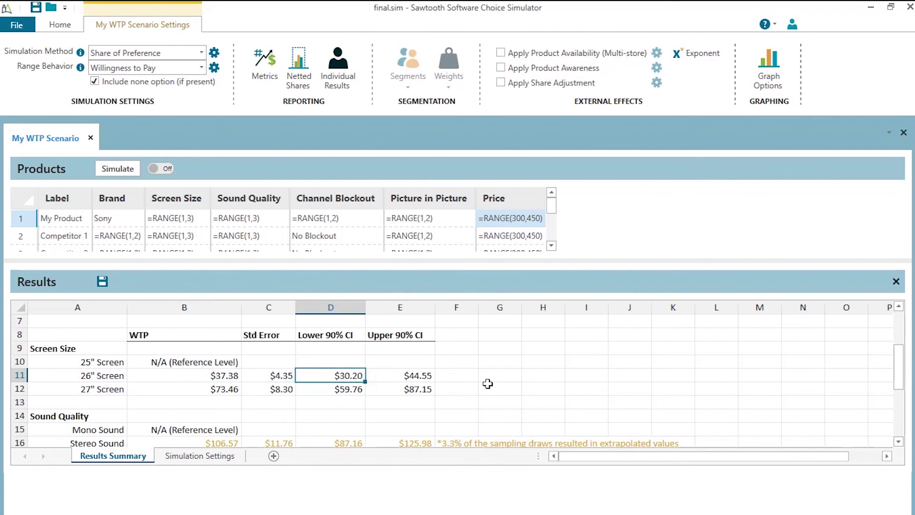